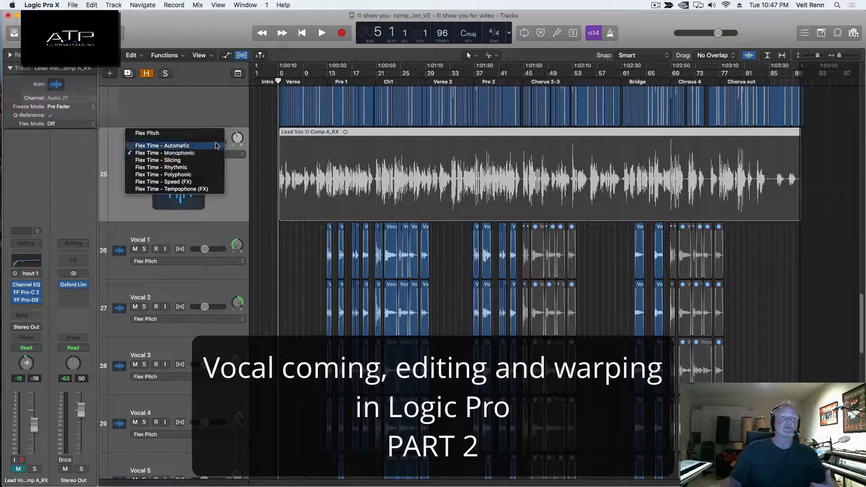
# Set the Lead Voc 1: Comp A_RX track to Flex Pitch and open its region in the audio track editor.
pyautogui.click(220, 153)
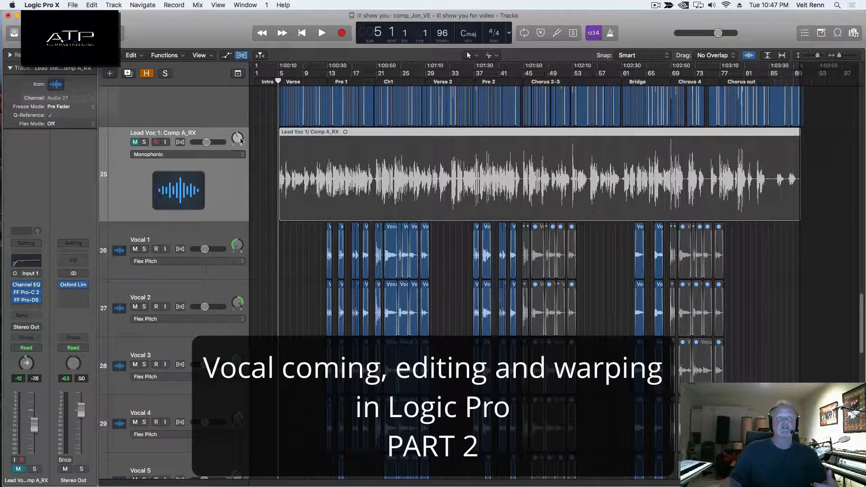
pyautogui.click(165, 159)
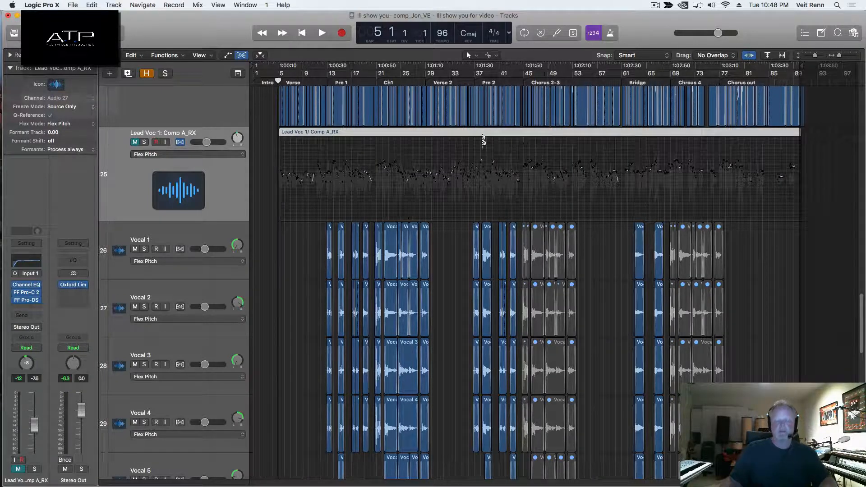
pyautogui.press('super+Up')
pyautogui.press('super+Up')
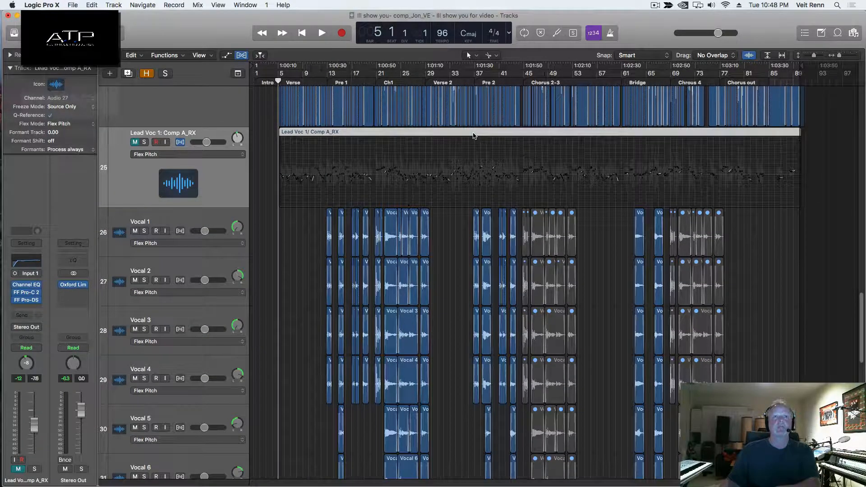
pyautogui.press('super+Up')
pyautogui.press('super+Up')
pyautogui.press('super+Right')
pyautogui.press('super+Right')
pyautogui.press('super+Right')
pyautogui.press('super+Right')
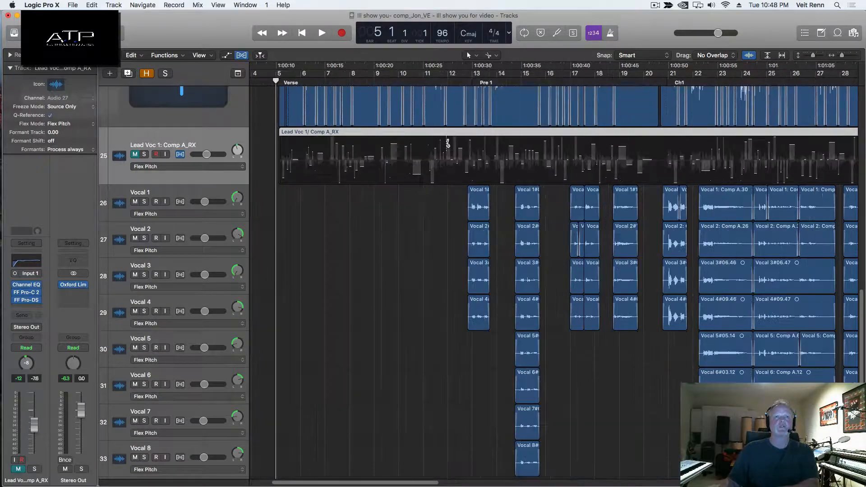
pyautogui.press('super+Up')
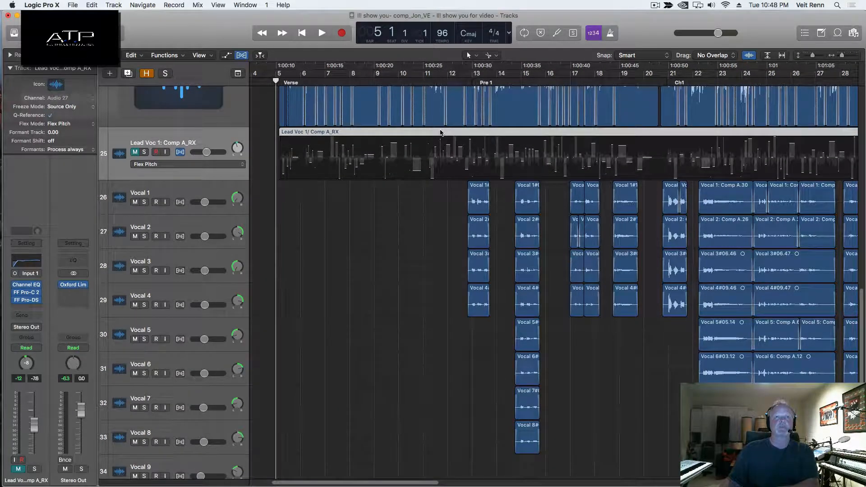
pyautogui.press('e')
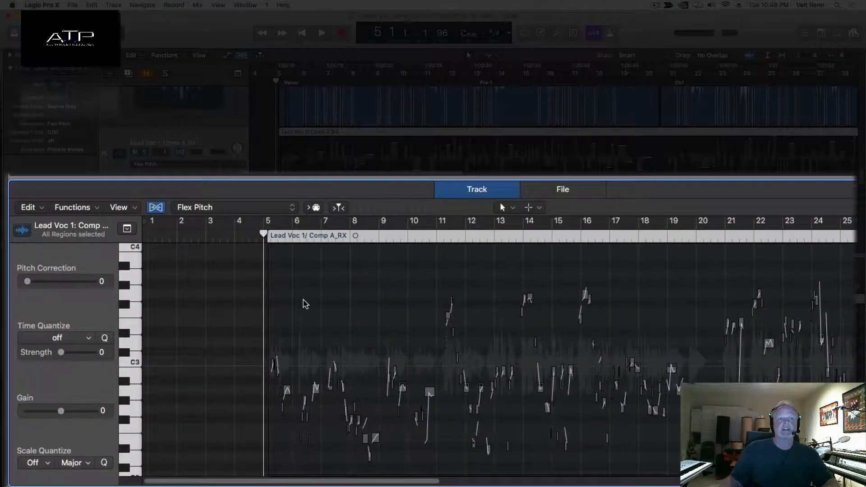
# Play back the opening phrase of the lead vocal, starting just after bar 5, in the Flex Pitch editor.
pyautogui.press('super+Right')
pyautogui.press('super+Right')
pyautogui.press('super+Right')
pyautogui.press('super+Right')
pyautogui.press('super+Down')
pyautogui.press('super+Down')
pyautogui.press('super+Right')
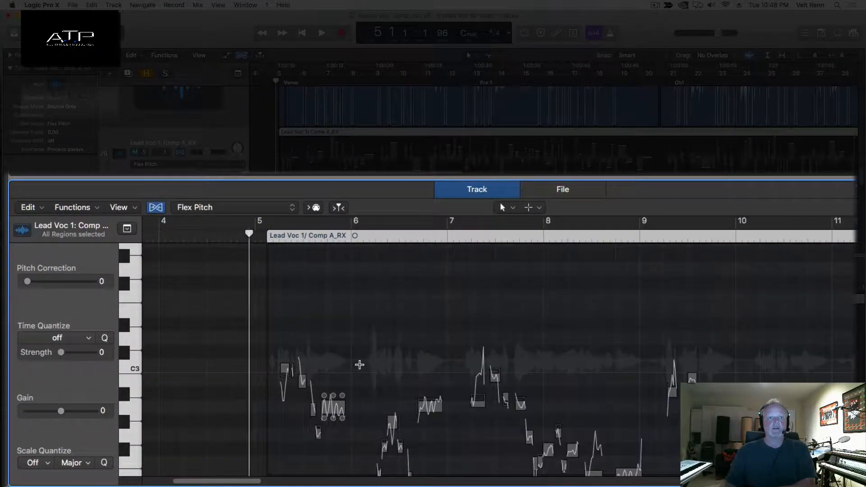
pyautogui.press('super+Right')
pyautogui.press('super+Down')
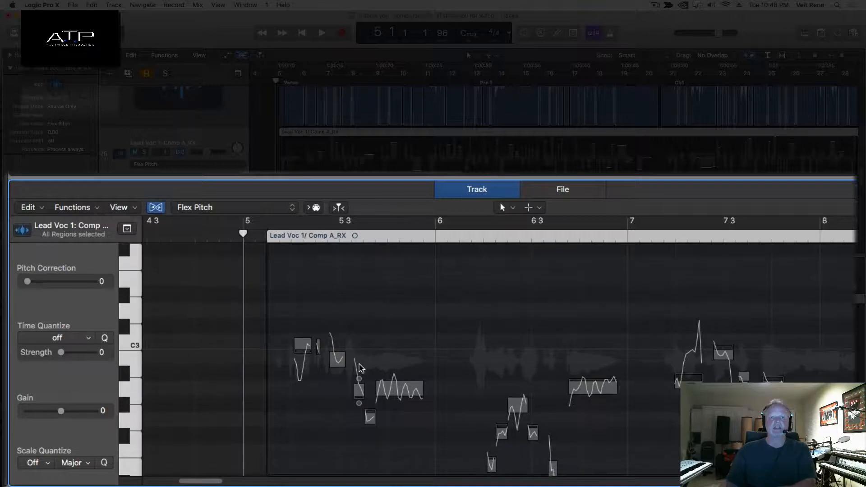
pyautogui.scroll(-1, 360, 368)
pyautogui.click(259, 229)
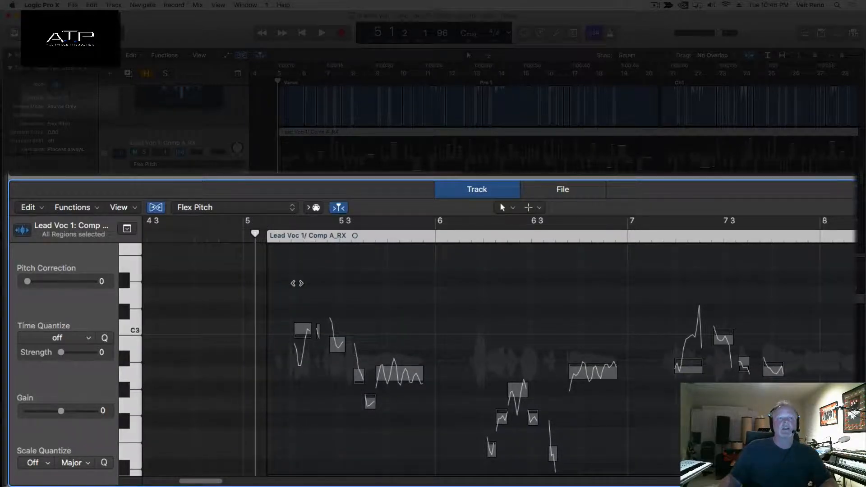
pyautogui.press('space')
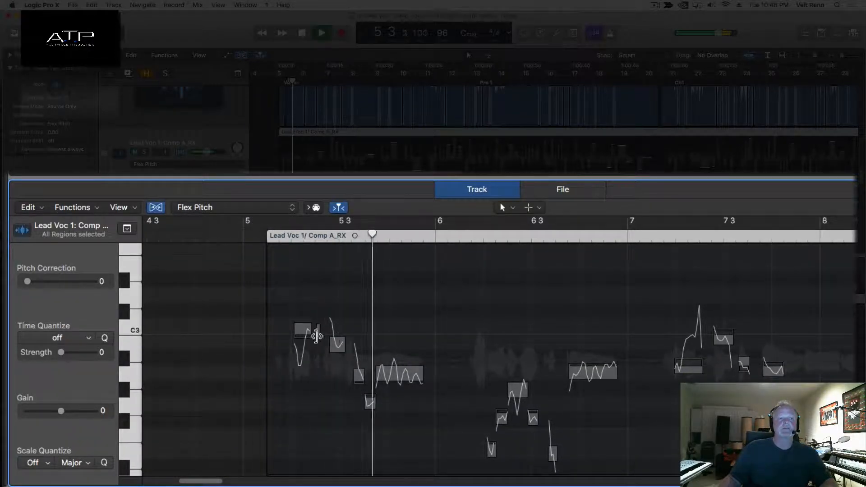
pyautogui.press('space')
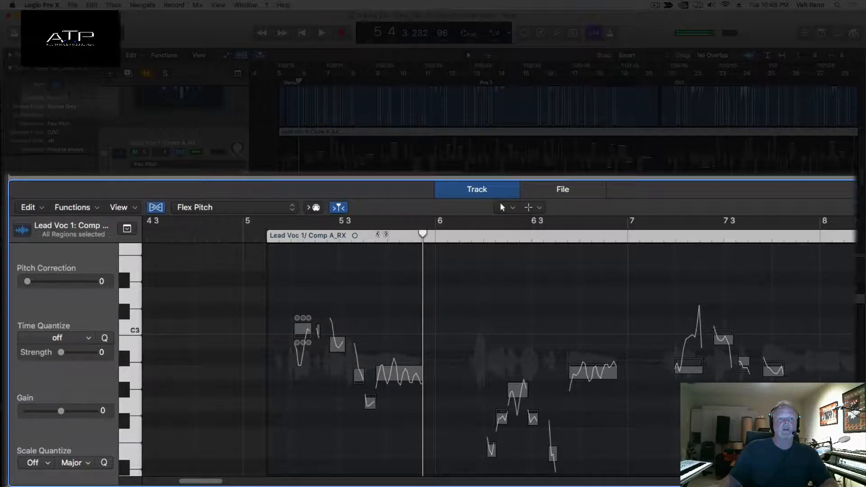
# Assign the Scissors Tool as the secondary tool and split the phrase's first pitch note into two halves at about 5 2 2.
pyautogui.click(540, 208)
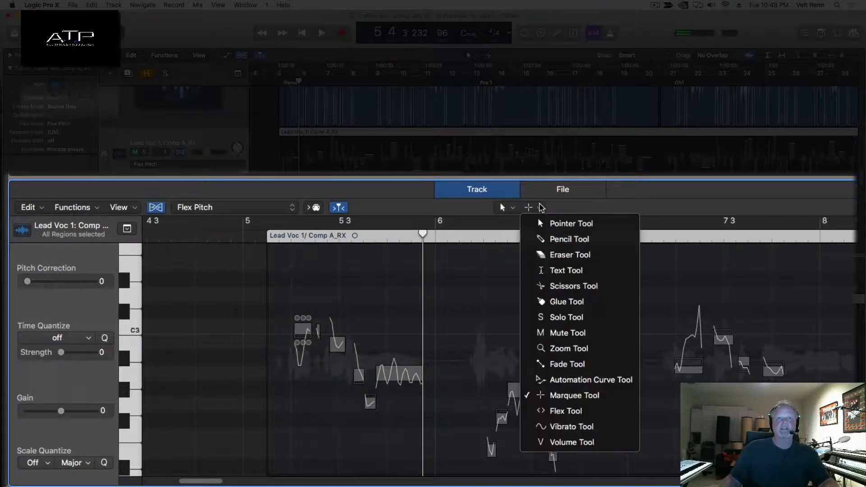
pyautogui.click(555, 286)
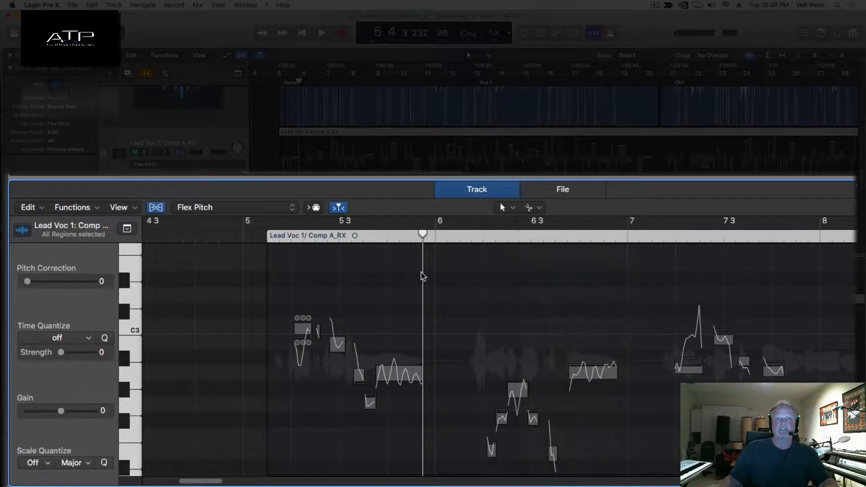
pyautogui.press('super+Right')
pyautogui.press('super+Right')
pyautogui.press('super+Right')
pyautogui.press('super+Right')
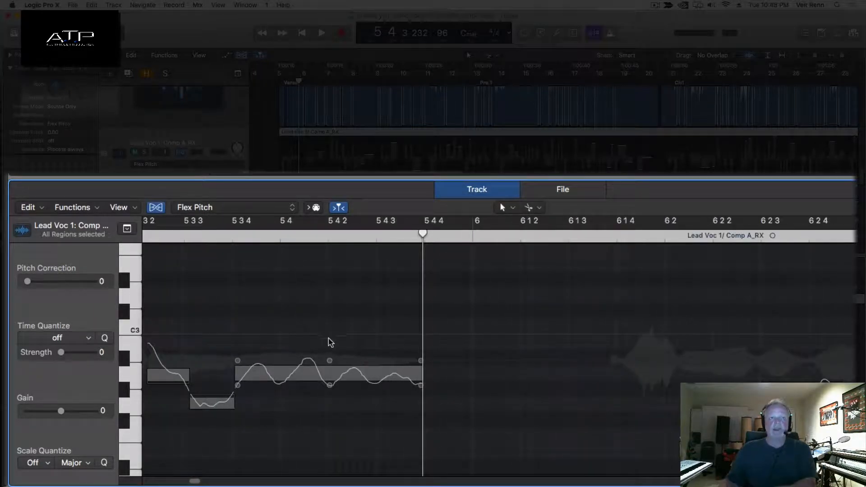
pyautogui.press(',')
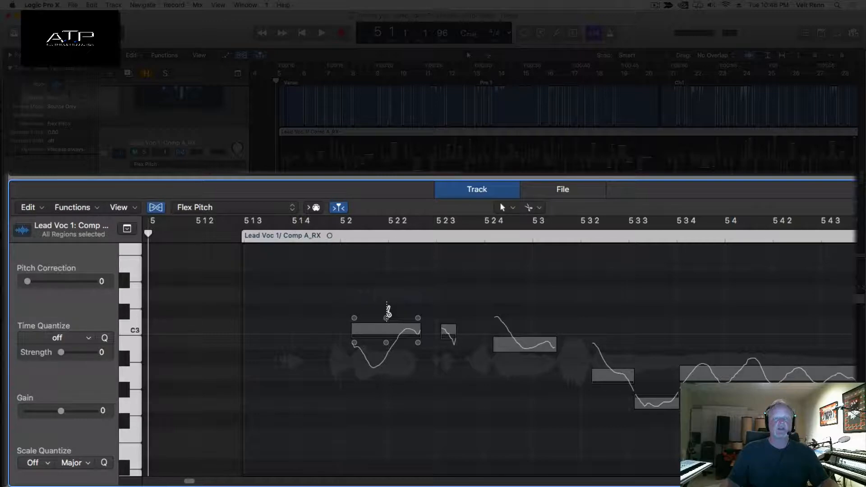
pyautogui.click(387, 311)
pyautogui.click(407, 335)
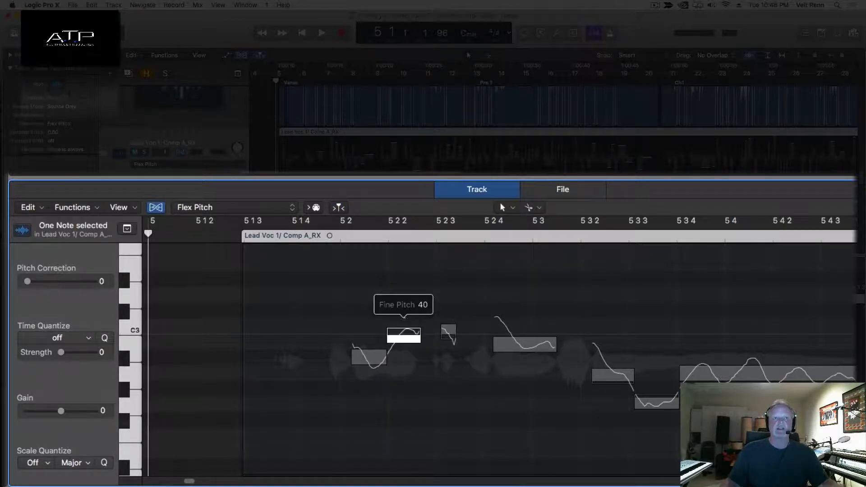
# Try out the pitch handles, including Pitch Drift, on the split note's first half and on the long note after 5 3 4.
pyautogui.moveTo(370, 344); pyautogui.dragTo(370, 326)
pyautogui.moveTo(351, 343)
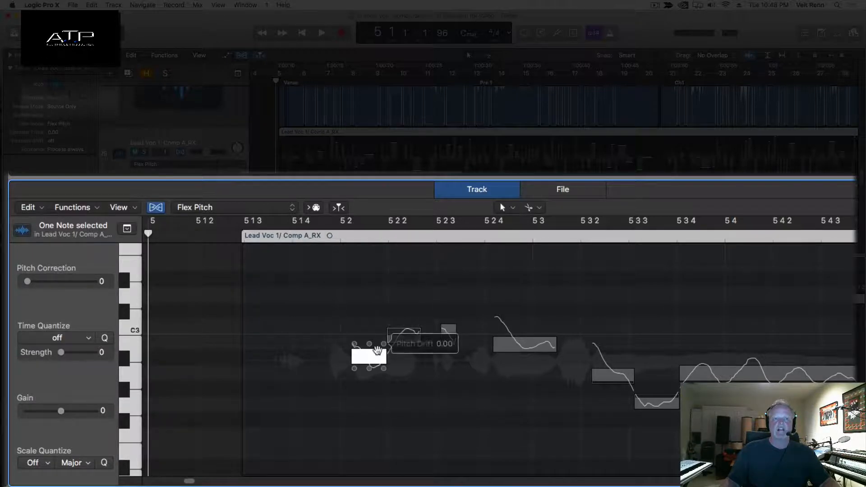
pyautogui.moveTo(384, 369)
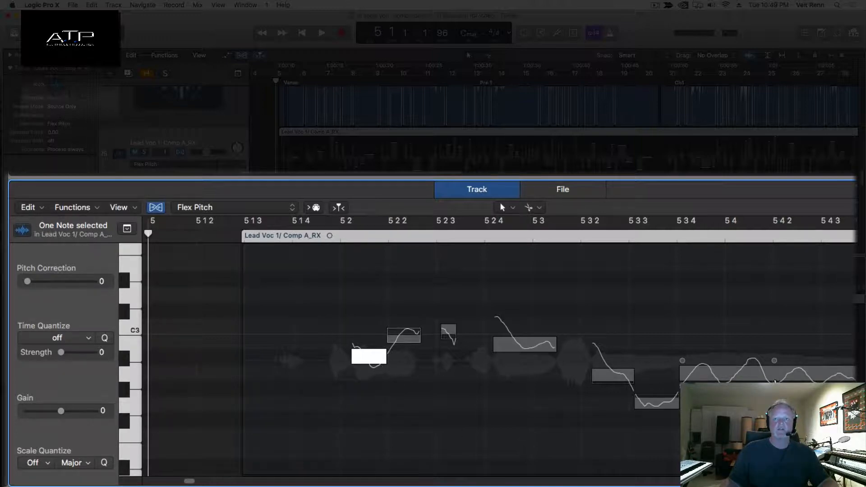
pyautogui.moveTo(775, 383); pyautogui.dragTo(775, 387)
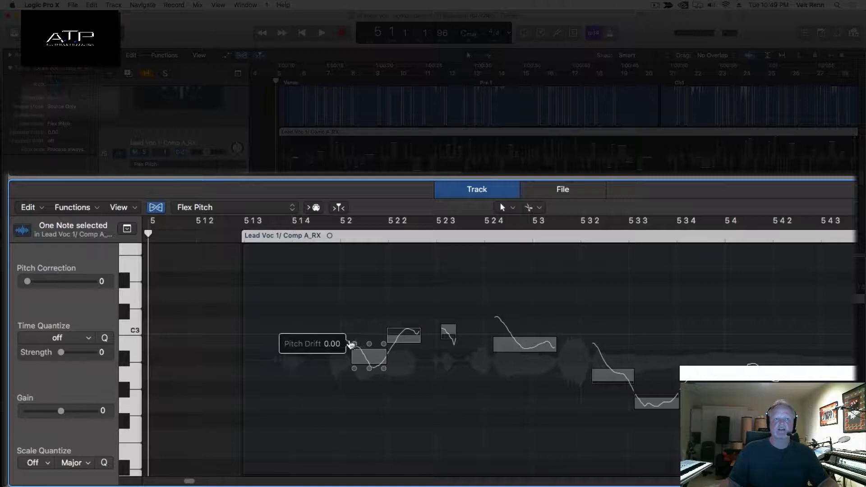
pyautogui.moveTo(351, 345); pyautogui.dragTo(387, 363)
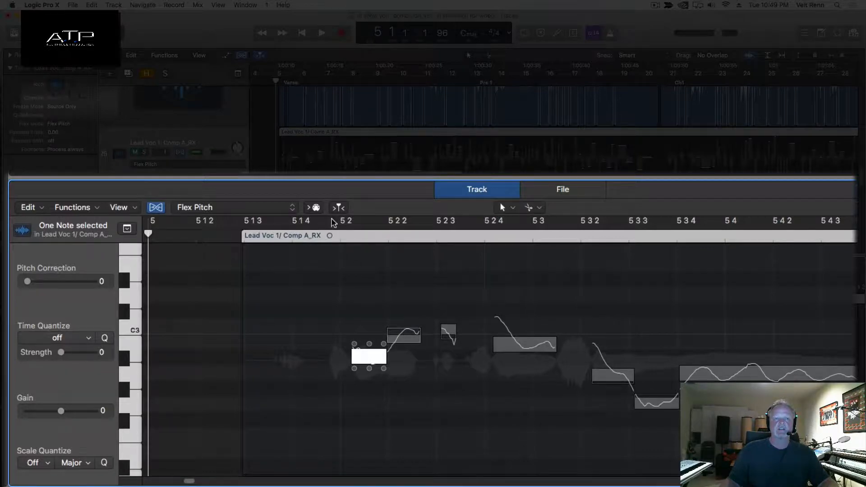
# Set a cycle range over the opening phrase, from just before 5 1 4 to 5 3 3, and play it back.
pyautogui.moveTo(333, 224); pyautogui.dragTo(643, 233)
pyautogui.press('space')
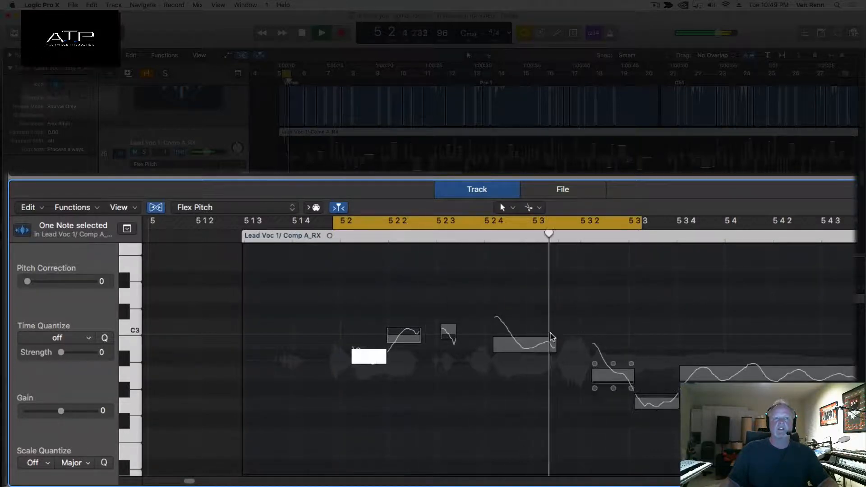
pyautogui.moveTo(486, 339)
pyautogui.press('space')
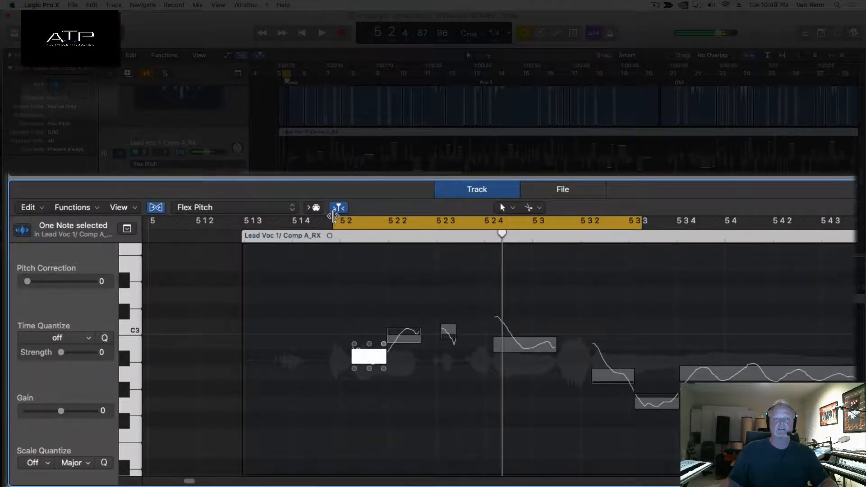
pyautogui.moveTo(334, 221); pyautogui.dragTo(279, 220)
pyautogui.press('space')
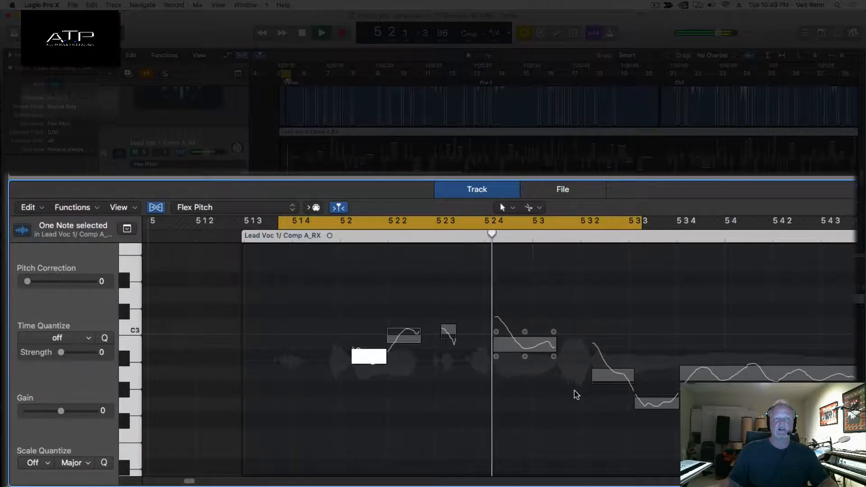
# Split the note starting at 5 2 4 in two just before 5 3 and select each half in turn.
pyautogui.moveTo(534, 363)
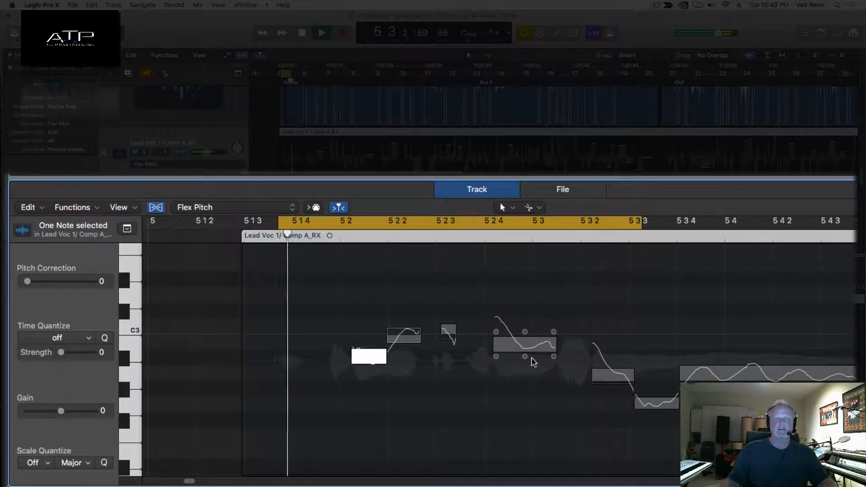
pyautogui.keyDown('super'); pyautogui.click(523, 321); pyautogui.keyUp('super')
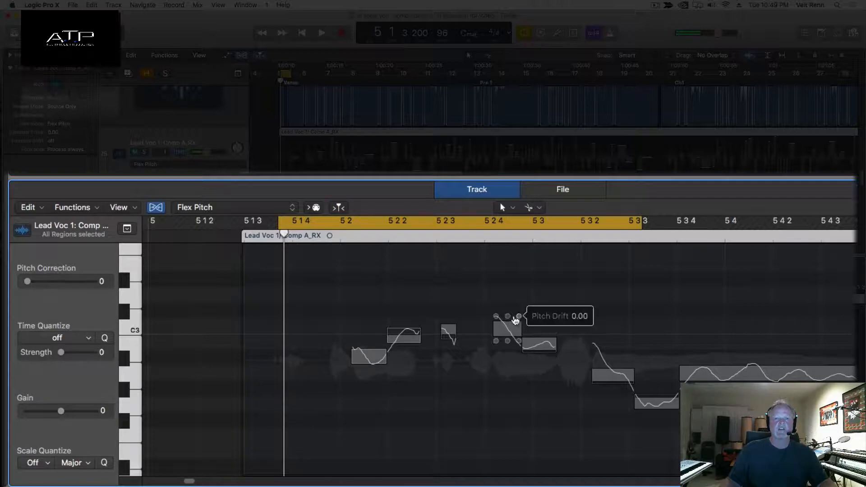
pyautogui.moveTo(507, 317); pyautogui.dragTo(508, 317)
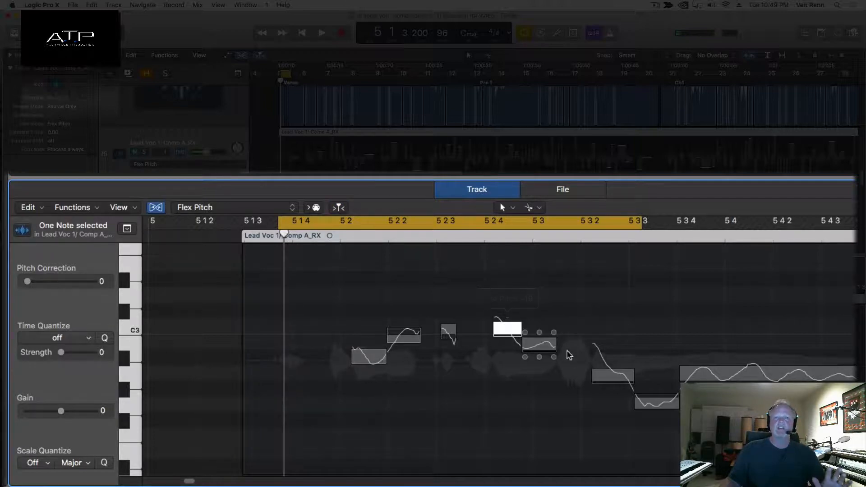
pyautogui.click(539, 338)
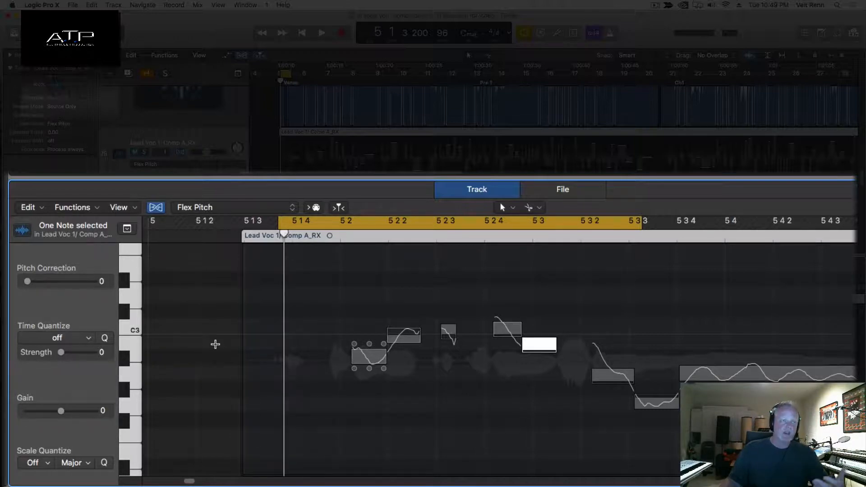
# Set the Scale Quantize root to C with Major and apply a Pitch Correction of 72 to the phrase's eight notes.
pyautogui.click(48, 462)
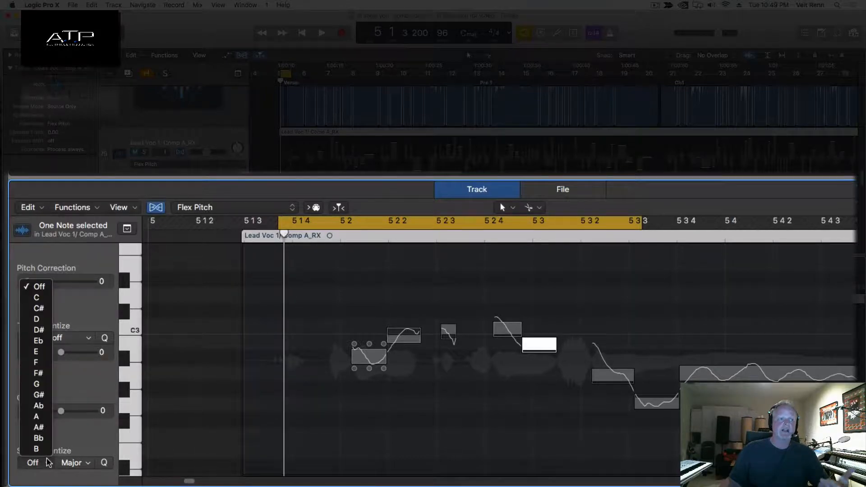
pyautogui.click(42, 297)
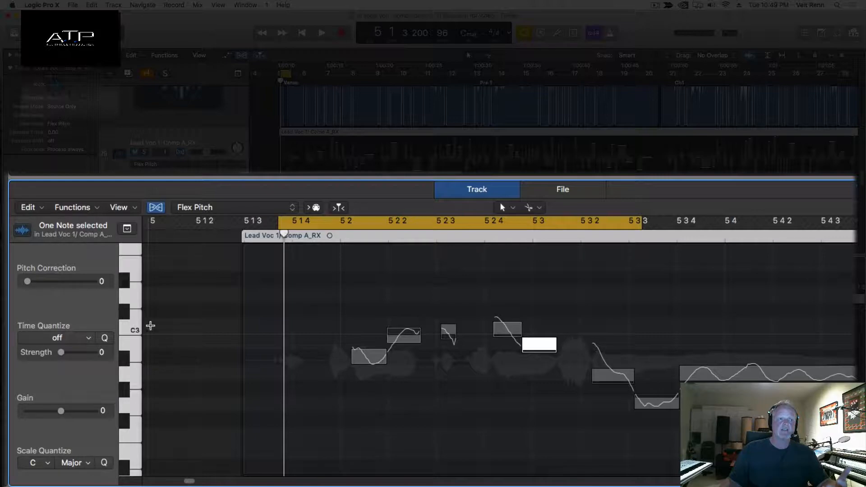
pyautogui.moveTo(326, 281); pyautogui.dragTo(791, 412)
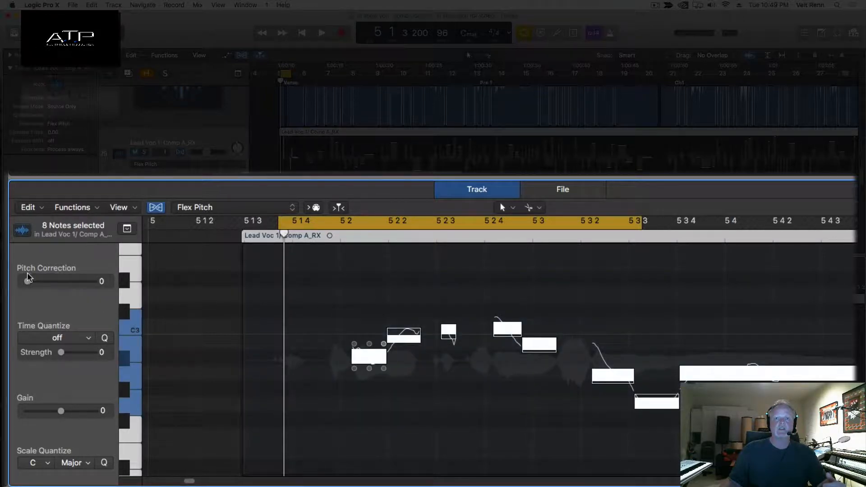
pyautogui.moveTo(27, 280); pyautogui.dragTo(75, 278)
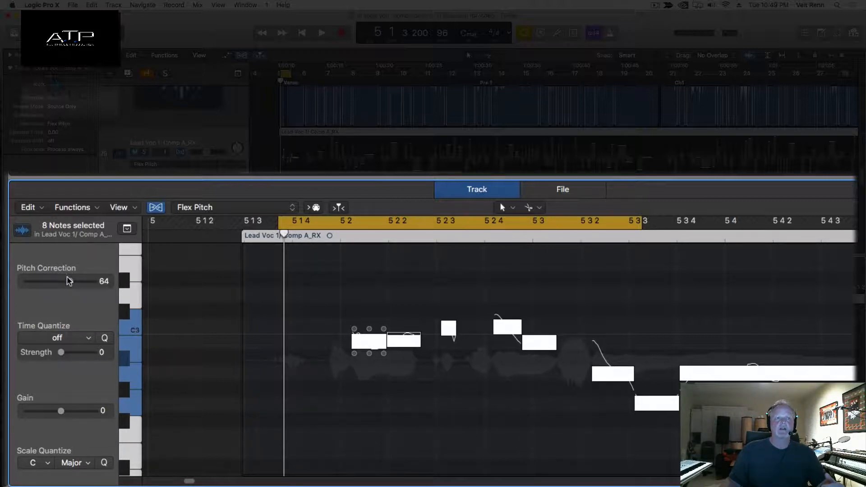
# Reduce the Pitch Correction of the eight selected notes to 54 and play back the looped phrase.
pyautogui.press('space')
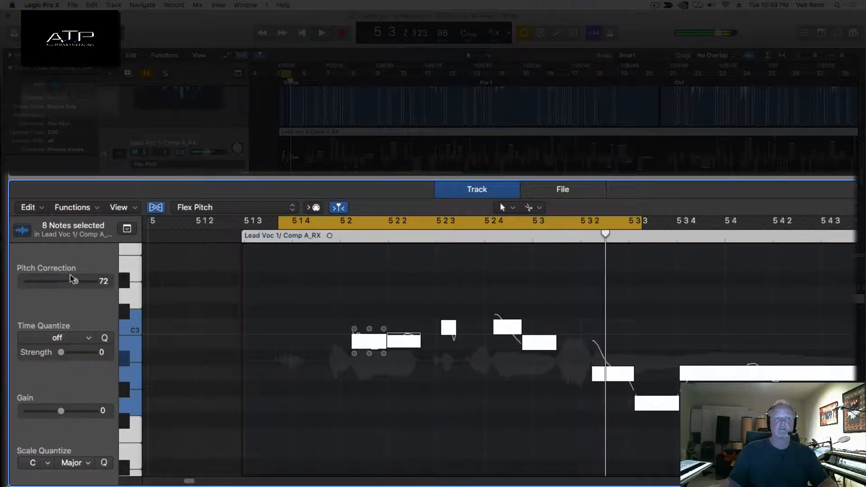
pyautogui.moveTo(68, 277); pyautogui.dragTo(69, 279)
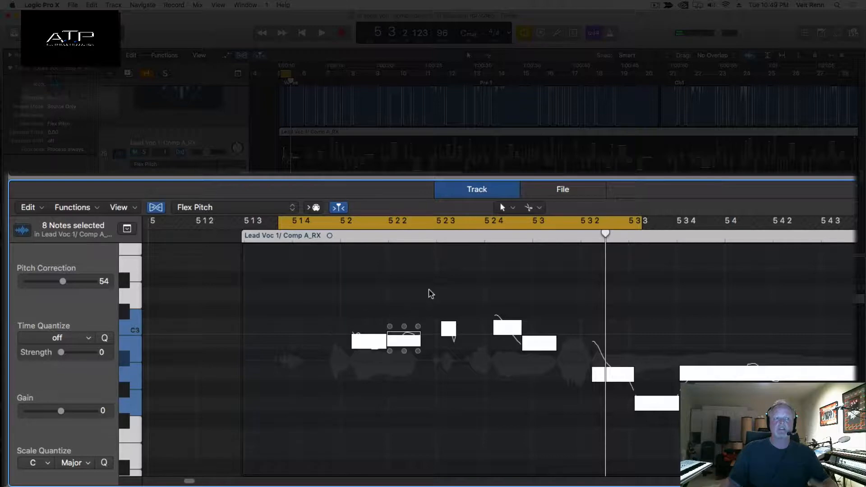
pyautogui.click(394, 263)
pyautogui.click(338, 208)
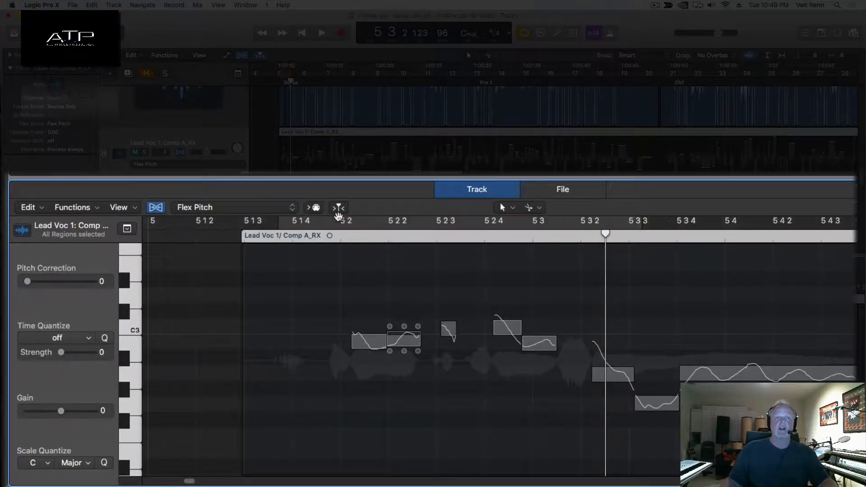
pyautogui.press('space')
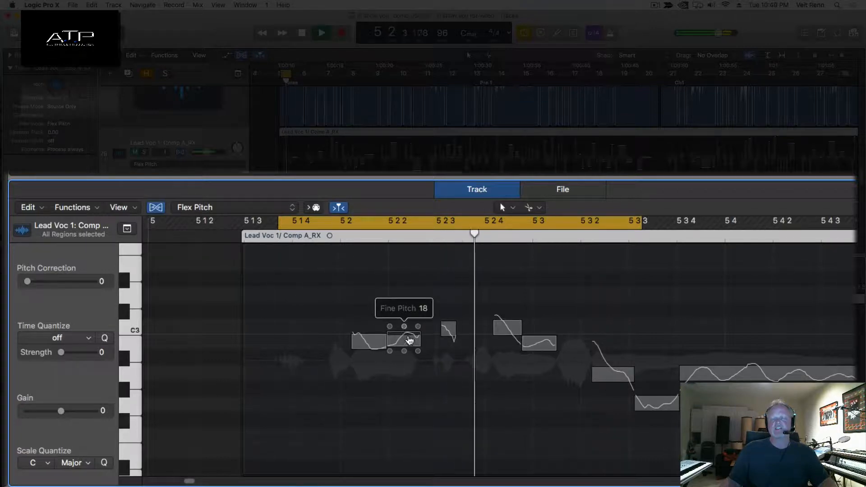
# Stop playback, move the start of the note at 5 3 2 slightly earlier, and play the looped phrase to check it.
pyautogui.press('space')
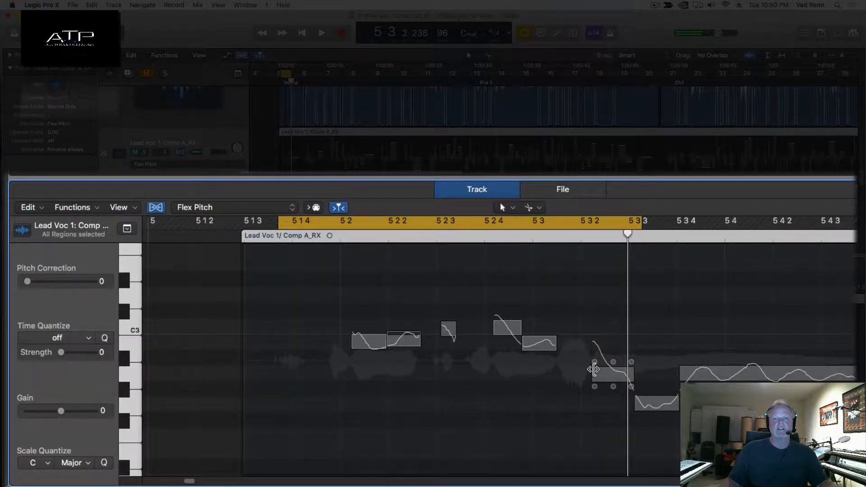
pyautogui.moveTo(593, 369); pyautogui.dragTo(586, 369)
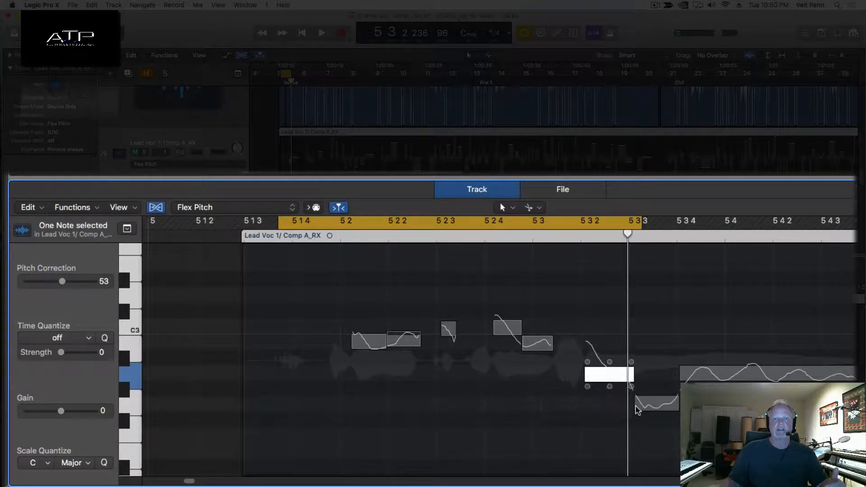
pyautogui.press('space')
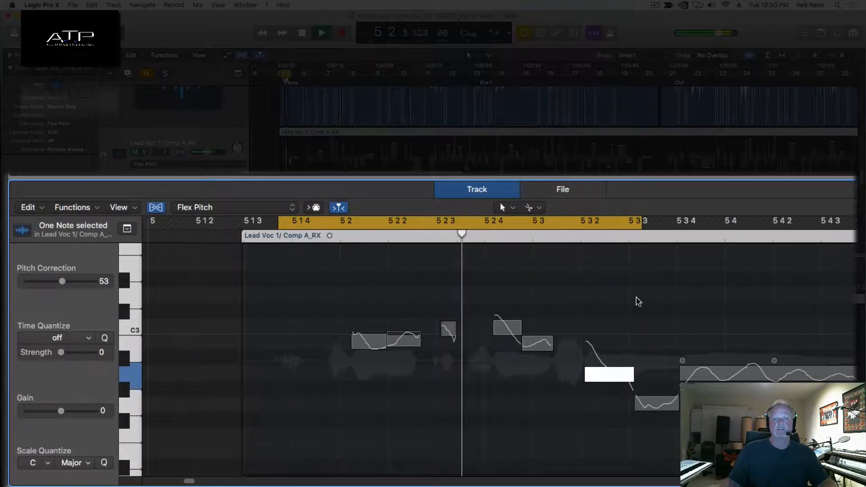
pyautogui.press('space')
# Extend the end of the cycle range to just past bar 6, select the long note starting at 5 3 4, and play back the phrase.
pyautogui.moveTo(641, 220); pyautogui.dragTo(839, 221)
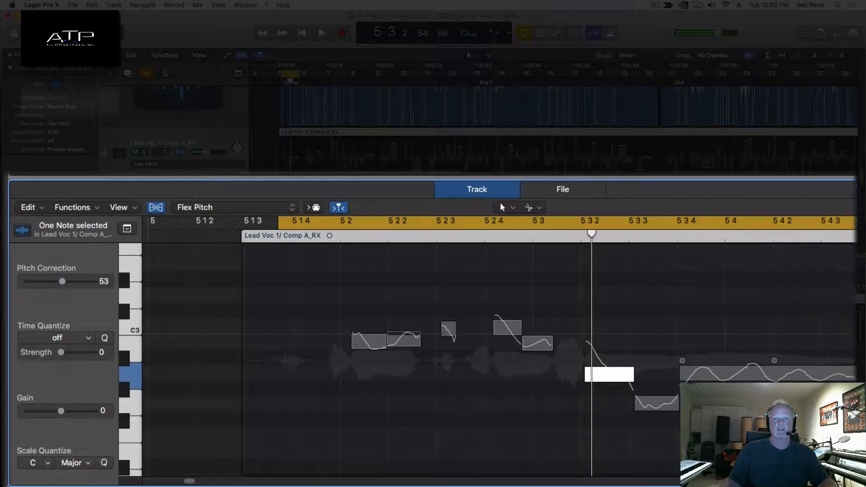
pyautogui.press('space')
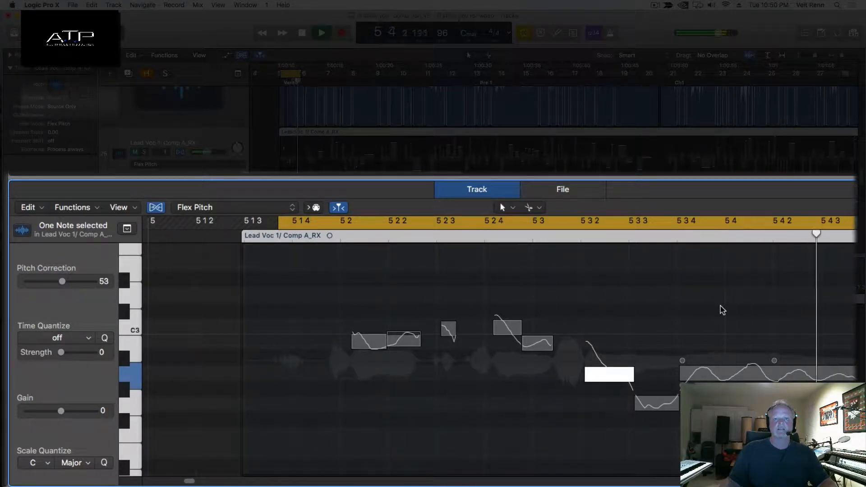
pyautogui.press('space')
pyautogui.click(774, 378)
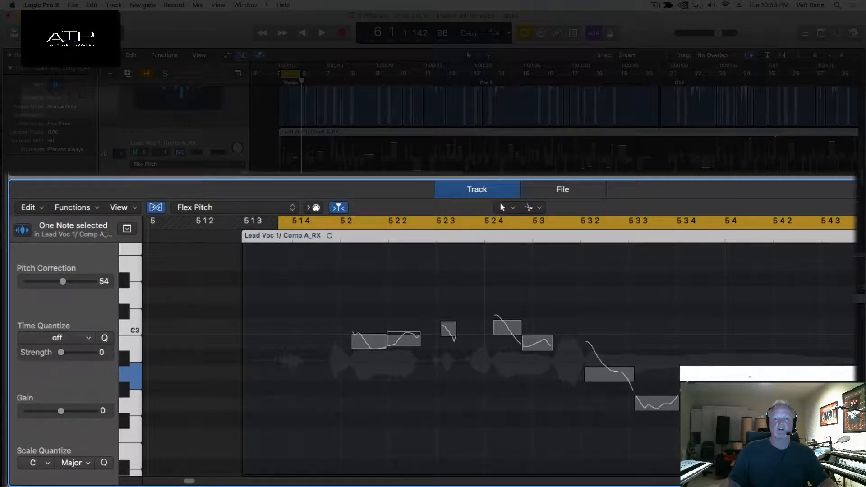
pyautogui.press('space')
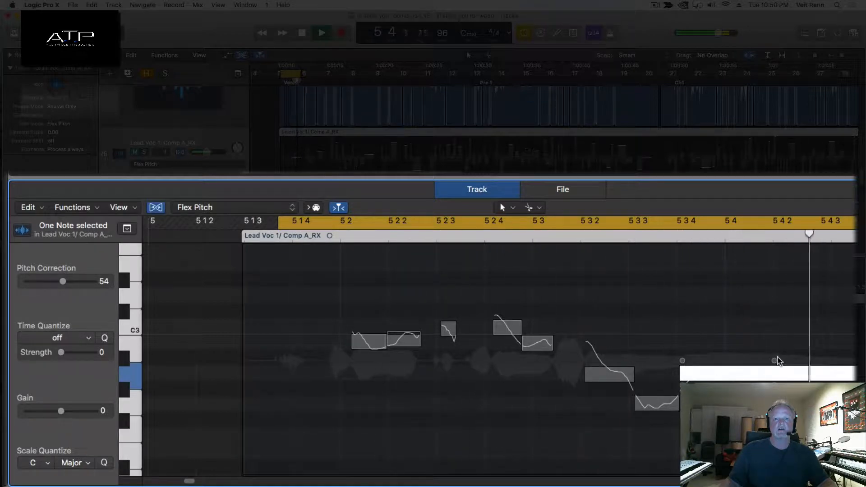
pyautogui.press('space')
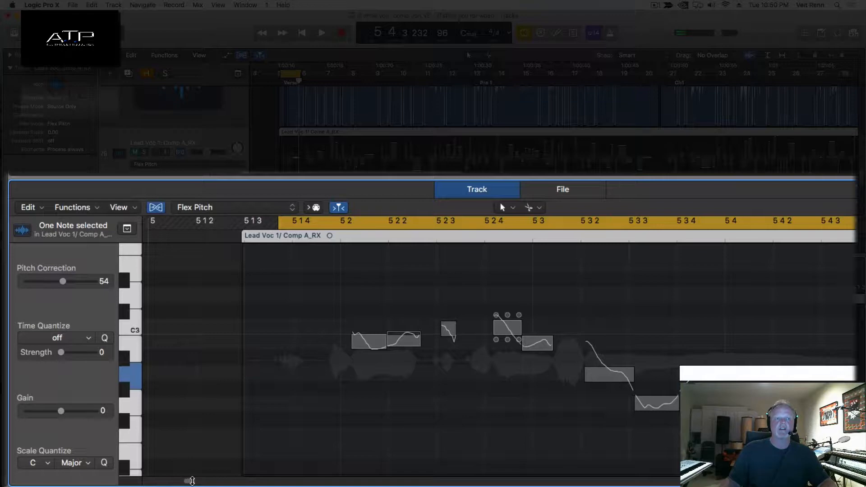
# Set a new cycle range from 6 1 2 to just before bar 7 over the next phrase and close the editor.
pyautogui.moveTo(191, 481); pyautogui.dragTo(195, 481)
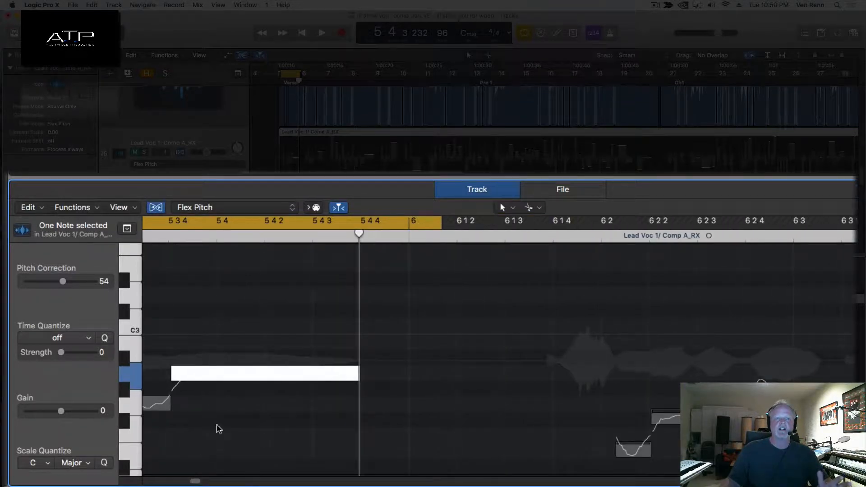
pyautogui.moveTo(458, 221); pyautogui.dragTo(620, 222)
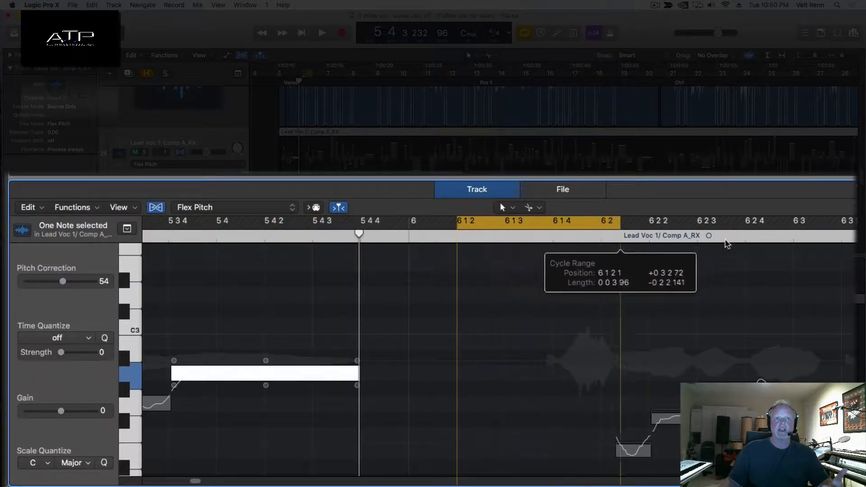
pyautogui.moveTo(725, 240); pyautogui.dragTo(860, 243)
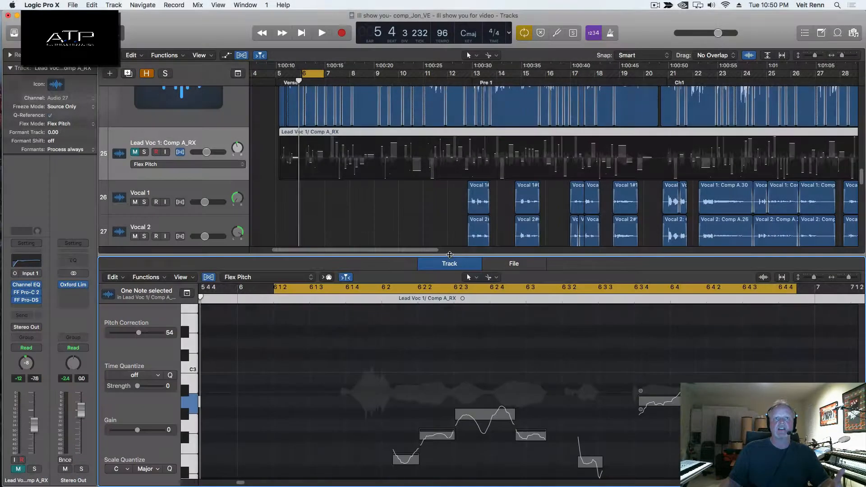
pyautogui.doubleClick(450, 254)
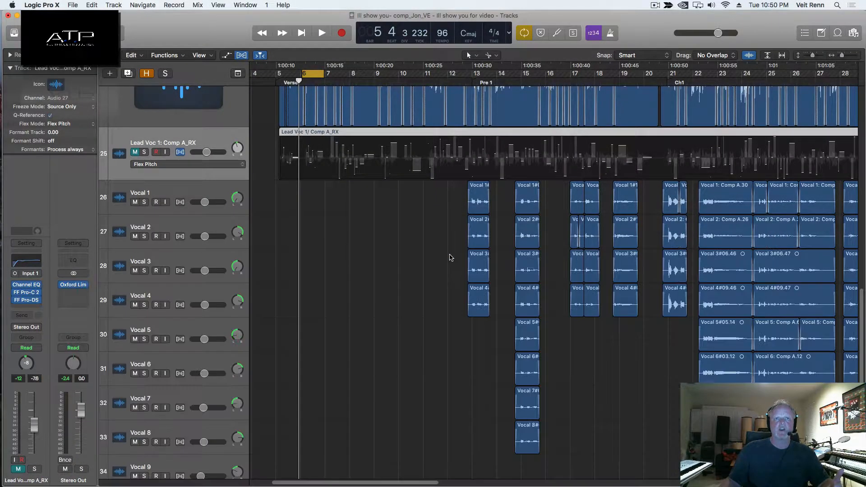
# Set the Flex Mode of the Vocal 1 and Vocal 2 tracks to Flex Pitch.
pyautogui.click(213, 191)
pyautogui.click(51, 124)
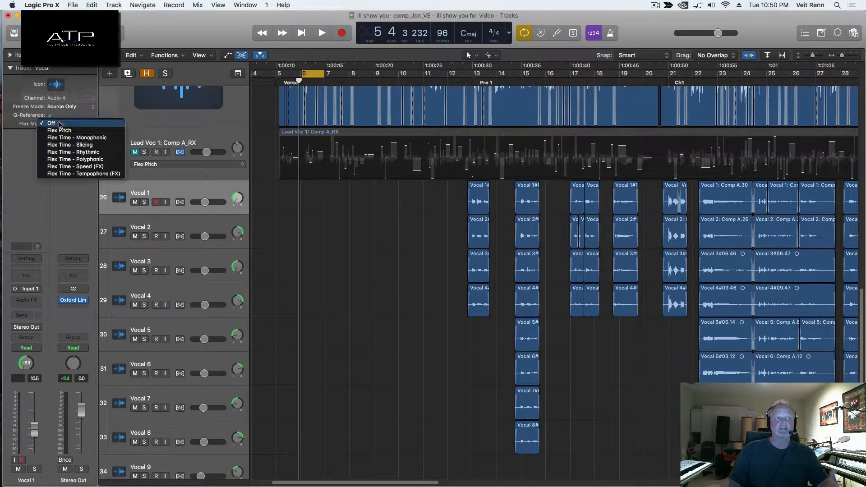
pyautogui.click(182, 179)
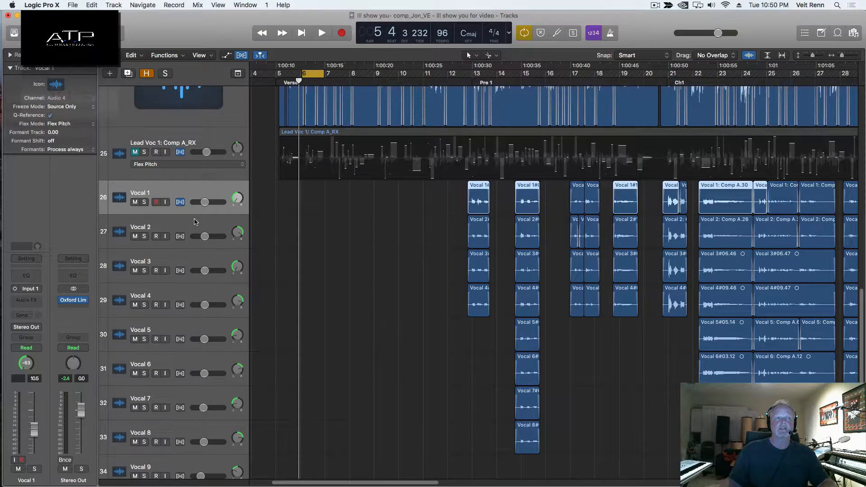
pyautogui.click(194, 221)
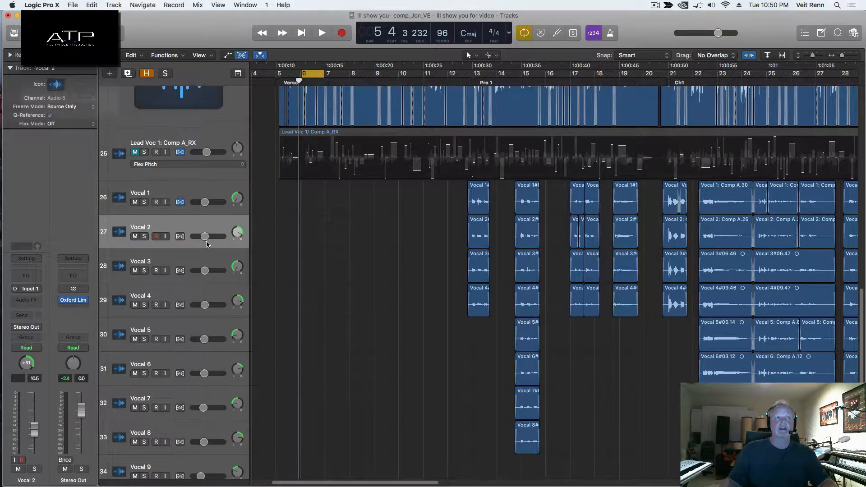
pyautogui.moveTo(75, 120); pyautogui.dragTo(78, 127)
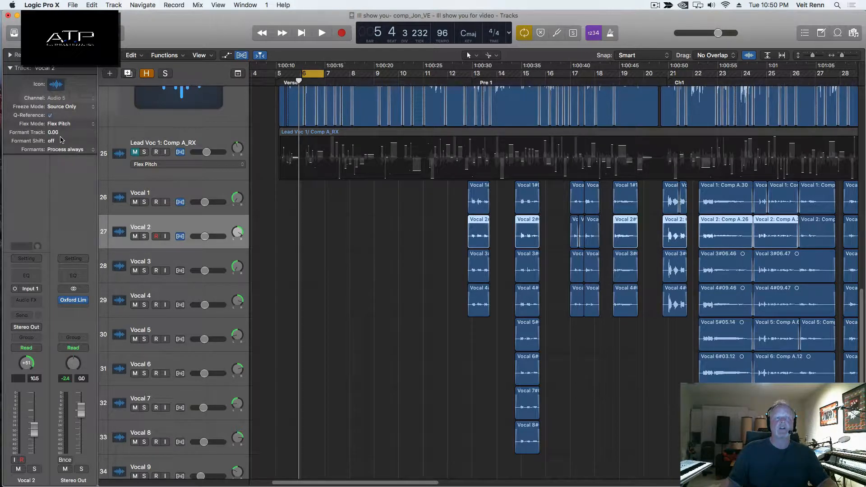
pyautogui.click(66, 125)
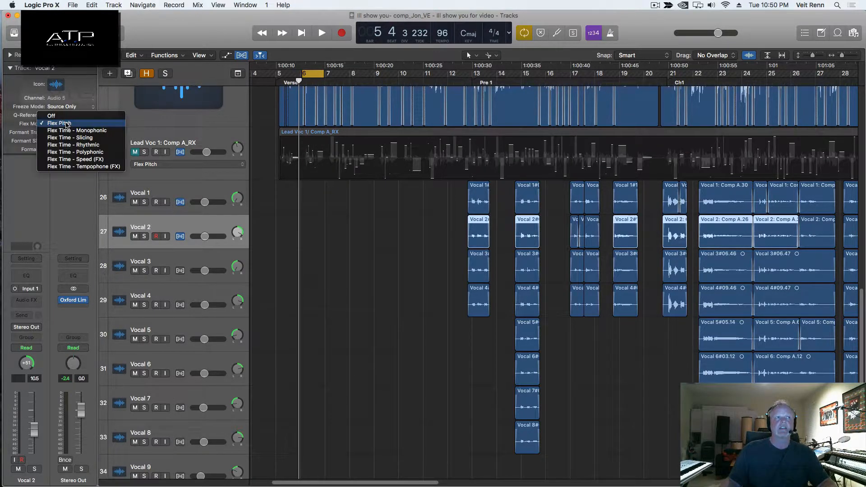
pyautogui.click(64, 131)
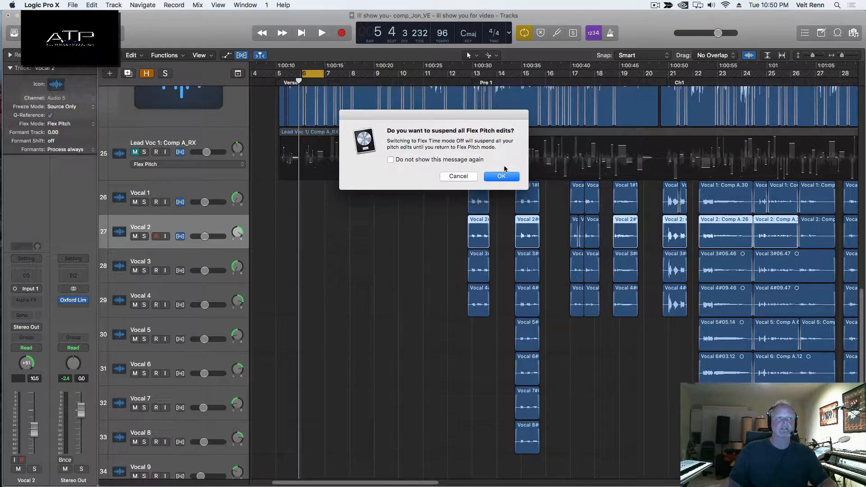
pyautogui.click(470, 177)
pyautogui.click(462, 213)
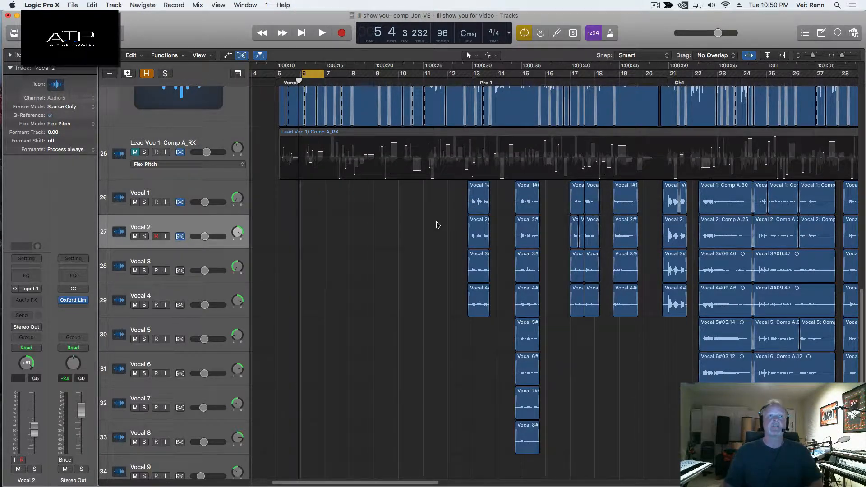
# Enlarge the tracks and move the playhead to bar 12, ahead of the first Vocal 1 and Vocal 2 regions.
pyautogui.press('super+Down')
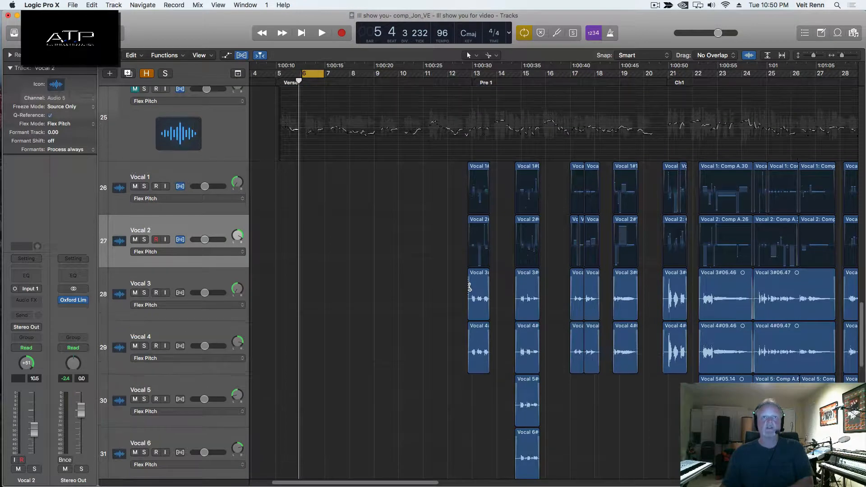
pyautogui.press('super+Right')
pyautogui.press('super+Right')
pyautogui.press('super+Right')
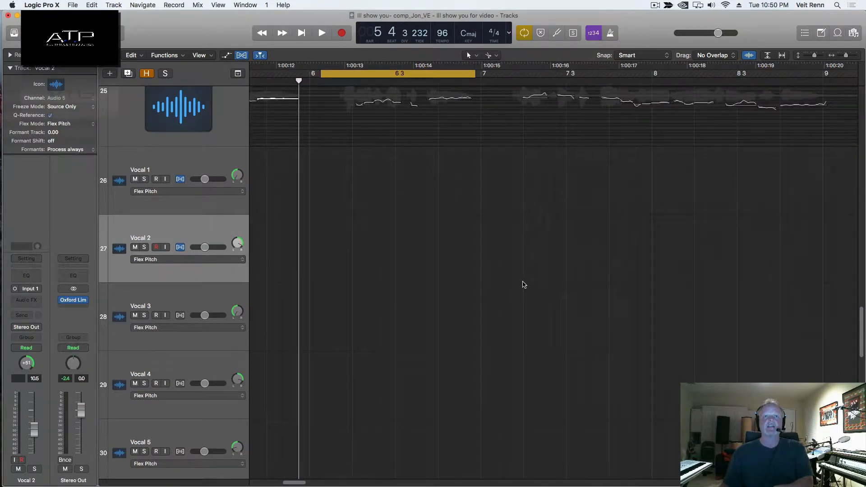
pyautogui.press('.')
pyautogui.press('.')
pyautogui.press('.')
pyautogui.press('.')
pyautogui.press('.')
pyautogui.press('.')
pyautogui.press('.')
pyautogui.press('.')
pyautogui.press('.')
pyautogui.press('.')
pyautogui.press('.')
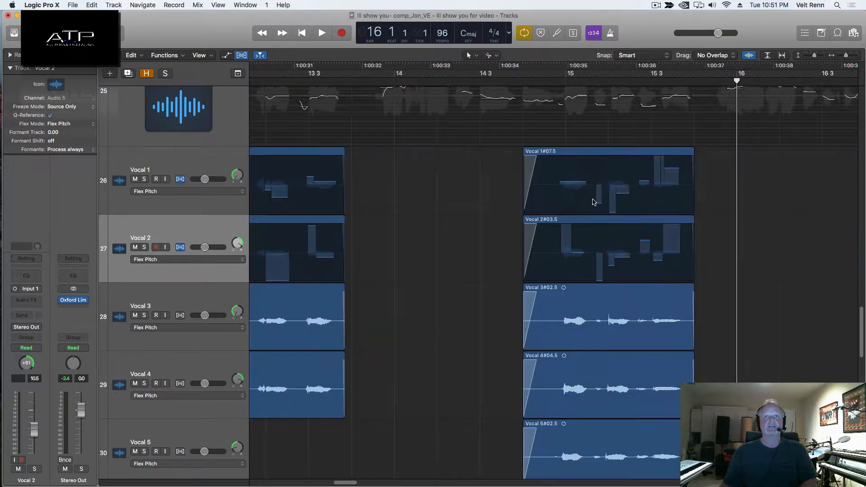
pyautogui.press(',')
pyautogui.press(',')
pyautogui.press(',')
pyautogui.press(',')
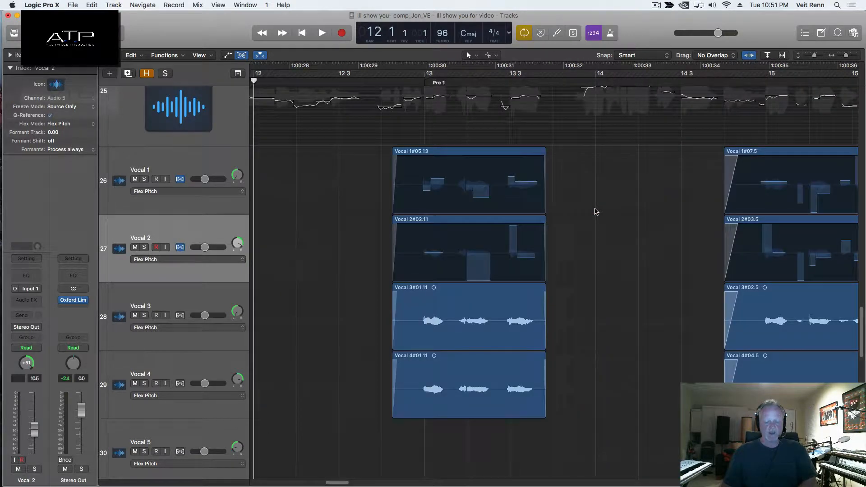
# Magnify the Vocal 1#05.13 and Vocal 2#02.11 regions and place the playhead just before bar 13.
pyautogui.press('super+Down')
pyautogui.press('super+Down')
pyautogui.press('super+Down')
pyautogui.press('super+Down')
pyautogui.press('super+Down')
pyautogui.press('super+Down')
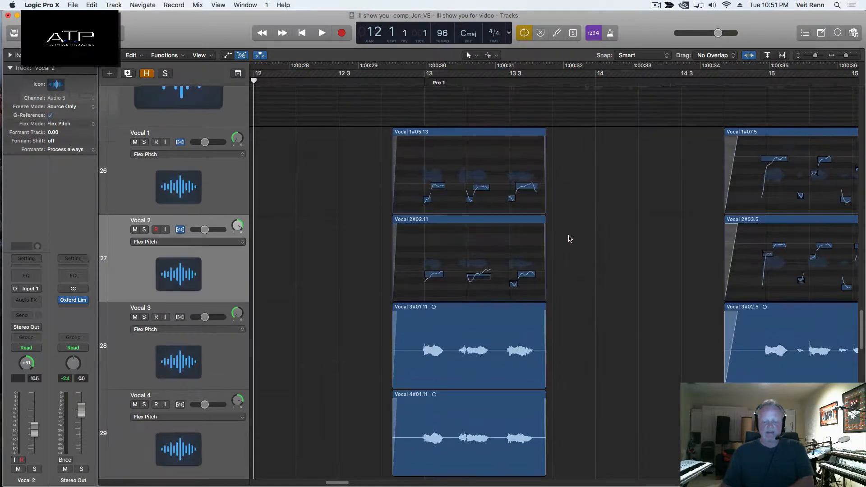
pyautogui.press('super+Right')
pyautogui.press('super+Right')
pyautogui.press('super+Right')
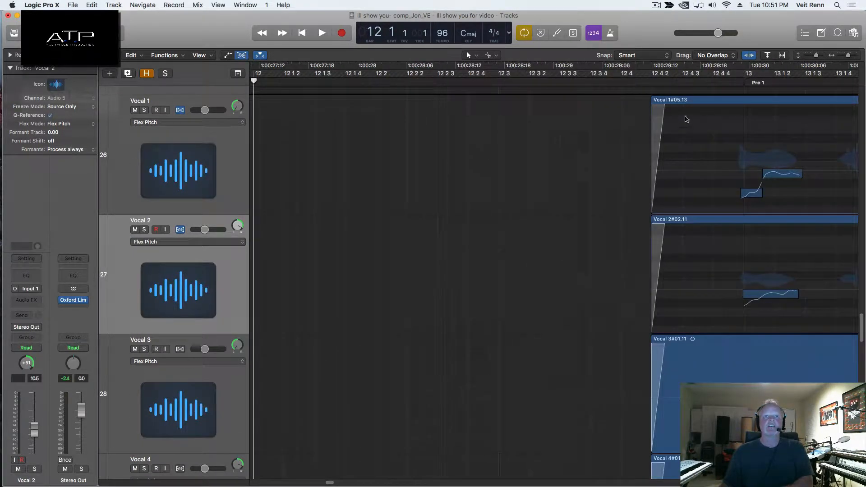
pyautogui.moveTo(701, 82); pyautogui.dragTo(723, 82)
pyautogui.moveTo(596, 110); pyautogui.dragTo(682, 132)
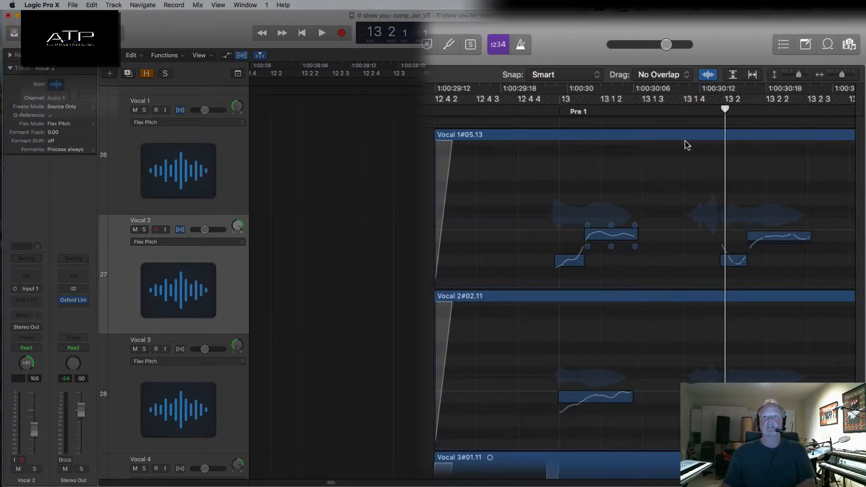
pyautogui.moveTo(684, 131); pyautogui.dragTo(515, 130)
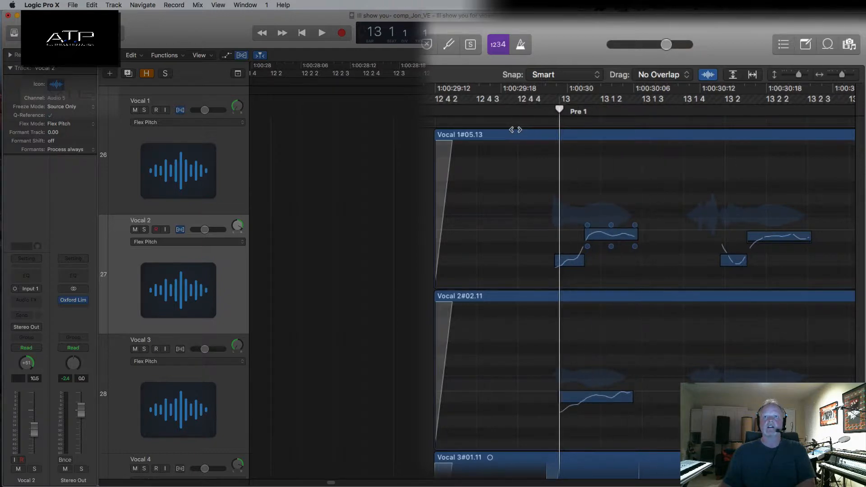
pyautogui.moveTo(559, 111); pyautogui.dragTo(418, 73)
pyautogui.moveTo(385, 27); pyautogui.dragTo(373, 27)
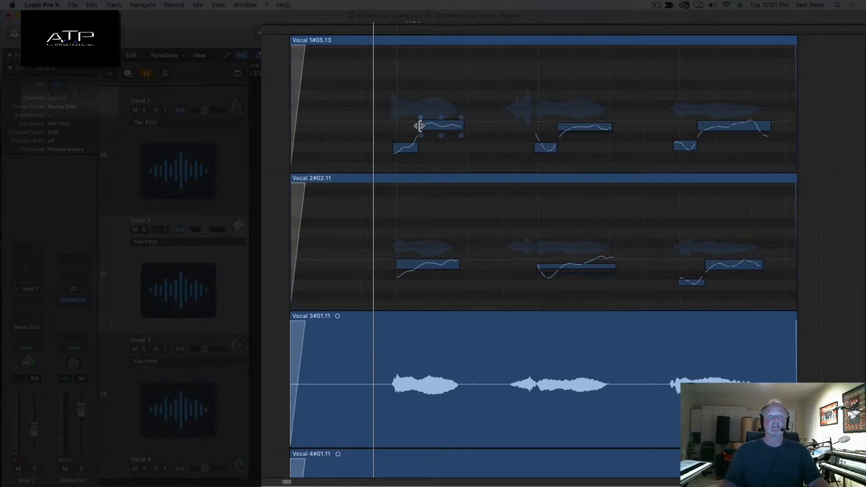
# Move the starts of the three low notes in region Vocal 1#05.13 slightly later, onto the beats at 13, 13 2 and 13 3.
pyautogui.click(395, 147)
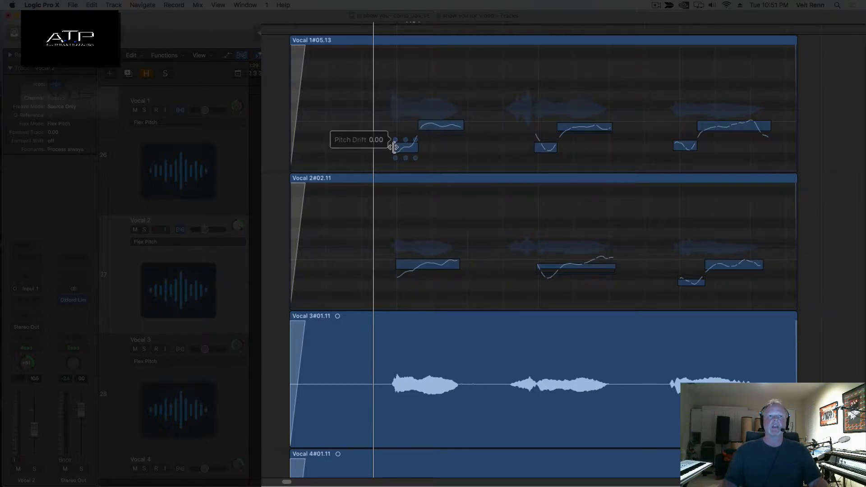
pyautogui.moveTo(396, 147); pyautogui.dragTo(398, 147)
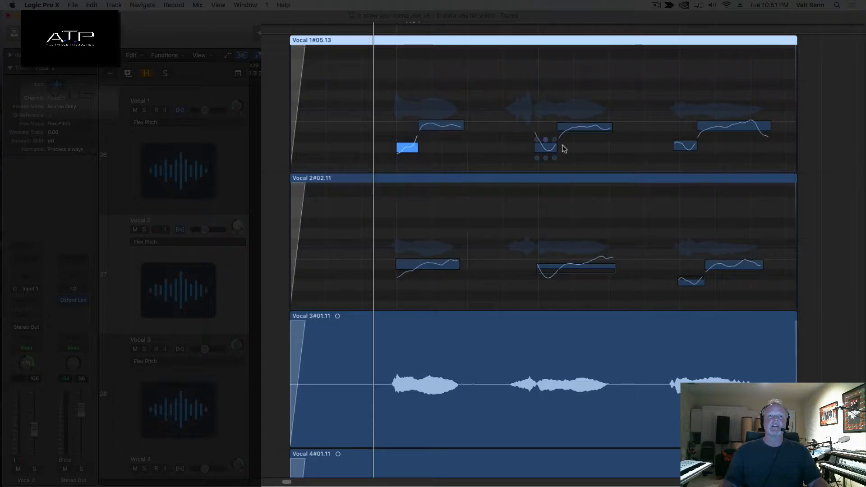
pyautogui.click(536, 146)
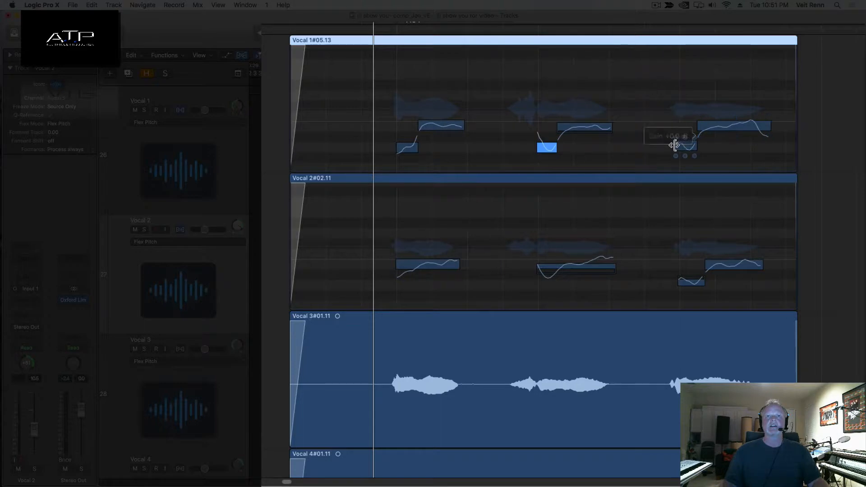
pyautogui.moveTo(674, 145); pyautogui.dragTo(681, 145)
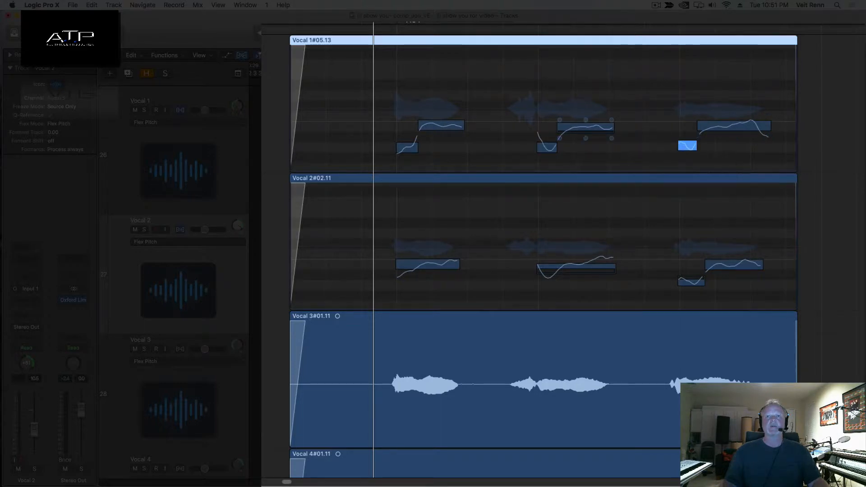
# Play back the backing vocals around bar 13 repeatedly to check the timing of the adjusted Vocal 1 notes.
pyautogui.press('space')
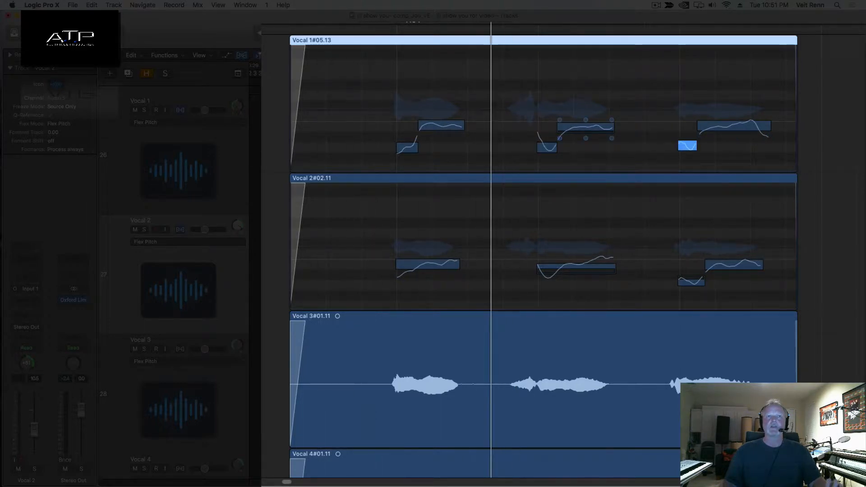
pyautogui.press('space')
pyautogui.press('space')
pyautogui.press('space')
pyautogui.press('space')
pyautogui.press('space')
pyautogui.press('space')
pyautogui.press('space')
pyautogui.press('space')
pyautogui.press('space')
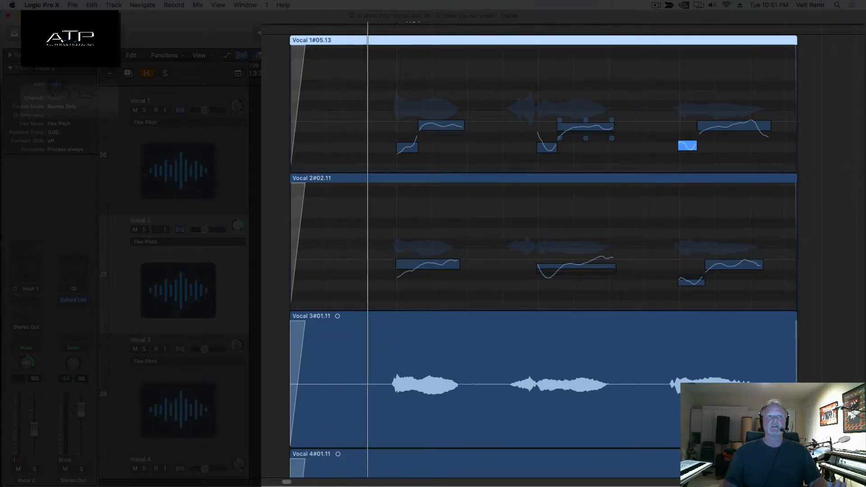
pyautogui.press('space')
pyautogui.press('space')
pyautogui.press('space')
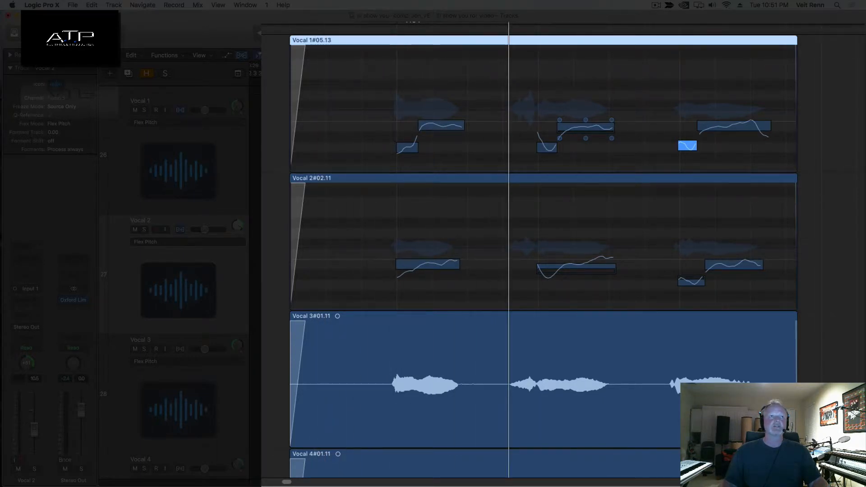
# Solo the Vocal 1 and Vocal 2 tracks and play them back together.
pyautogui.press('space')
pyautogui.click(144, 111)
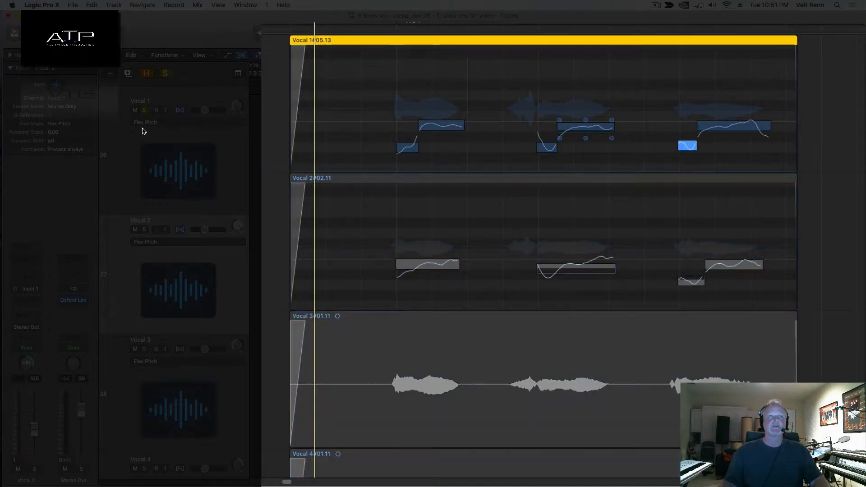
pyautogui.click(144, 230)
pyautogui.press('space')
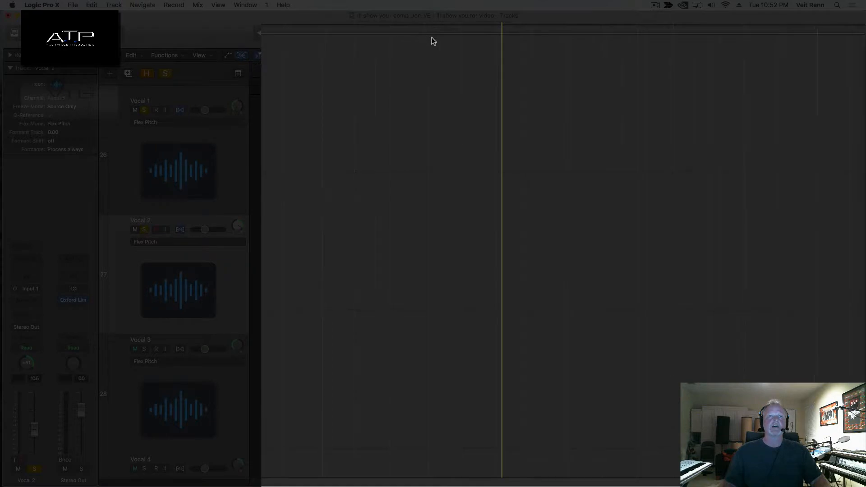
# Set the cycle range over regions Vocal 1#05.13 and Vocal 2#02.11, starting at about 12 4 1, and play the loop.
pyautogui.press('super+Left')
pyautogui.press('super+Left')
pyautogui.press('super+Left')
pyautogui.press('super+Left')
pyautogui.press('super+Left')
pyautogui.press('super+Left')
pyautogui.press('super+Left')
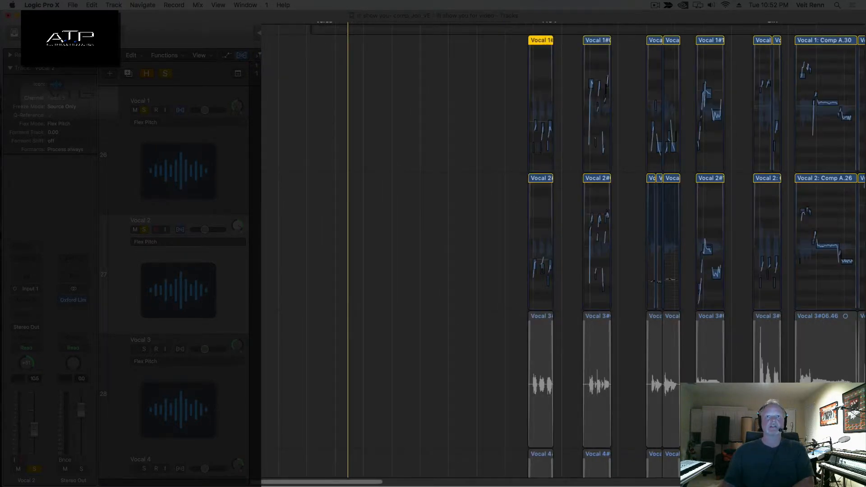
pyautogui.moveTo(537, 23); pyautogui.dragTo(553, 24)
pyautogui.press('super+Down')
pyautogui.press('super+Right')
pyautogui.press('super+Right')
pyautogui.press('super+Right')
pyautogui.press('super+Right')
pyautogui.press('super+Right')
pyautogui.press('super+Right')
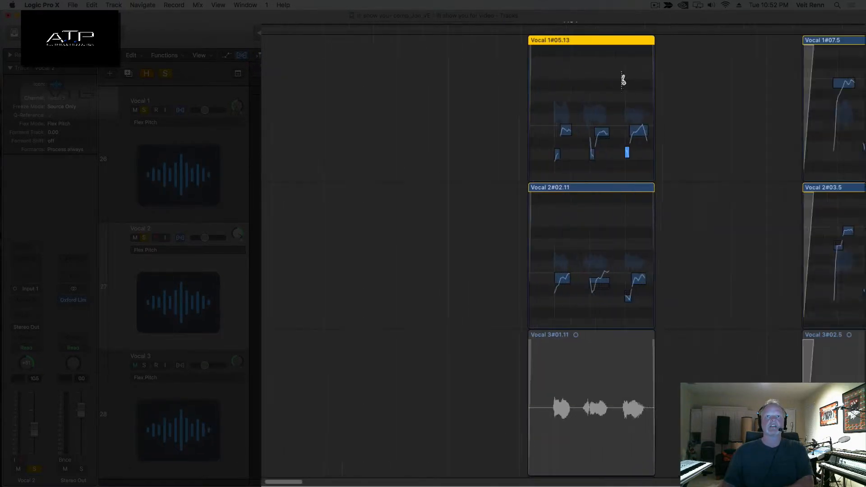
pyautogui.press('super+Right')
pyautogui.press('super+Right')
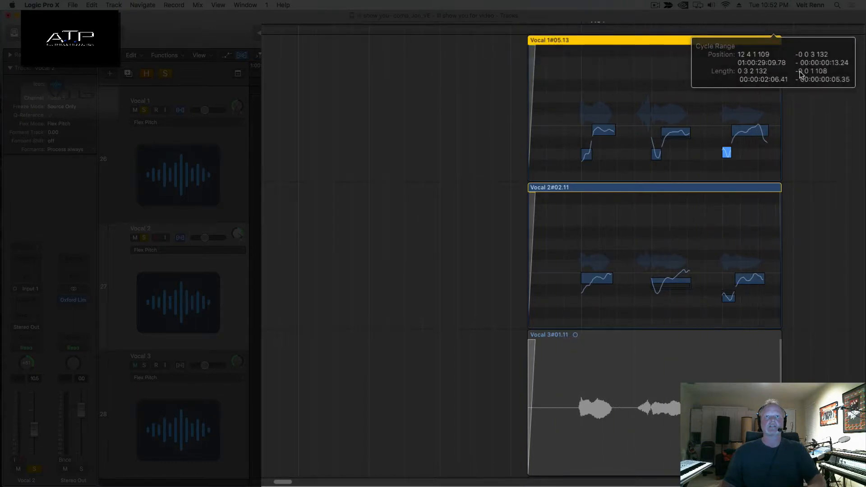
pyautogui.press('space')
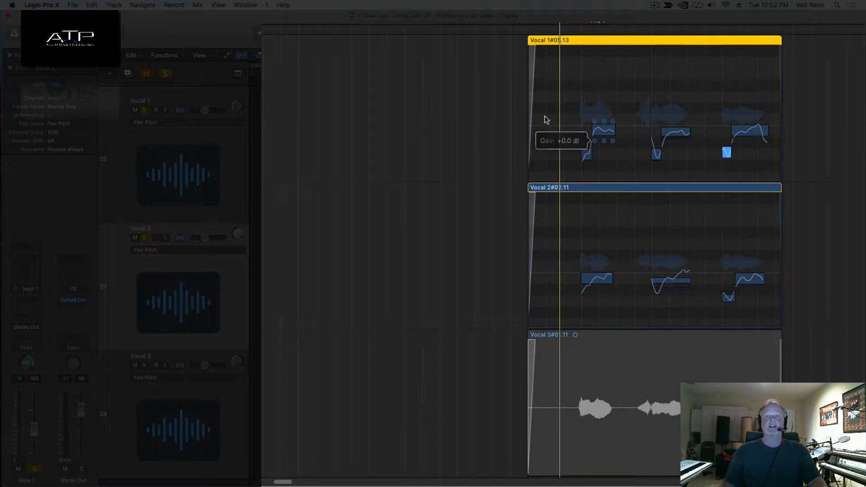
# Open region Vocal 1#05.13 in the audio editor, compare the File and Track views, and end on the Track view with Flex Pitch.
pyautogui.doubleClick(608, 41)
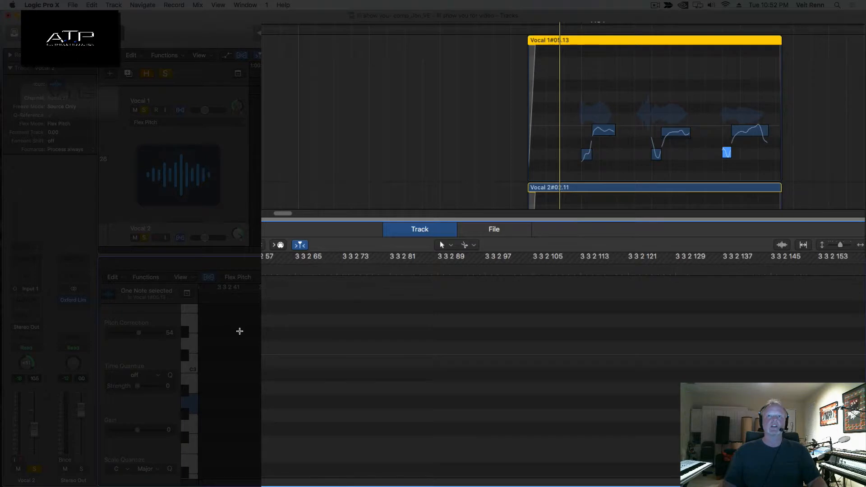
pyautogui.click(501, 231)
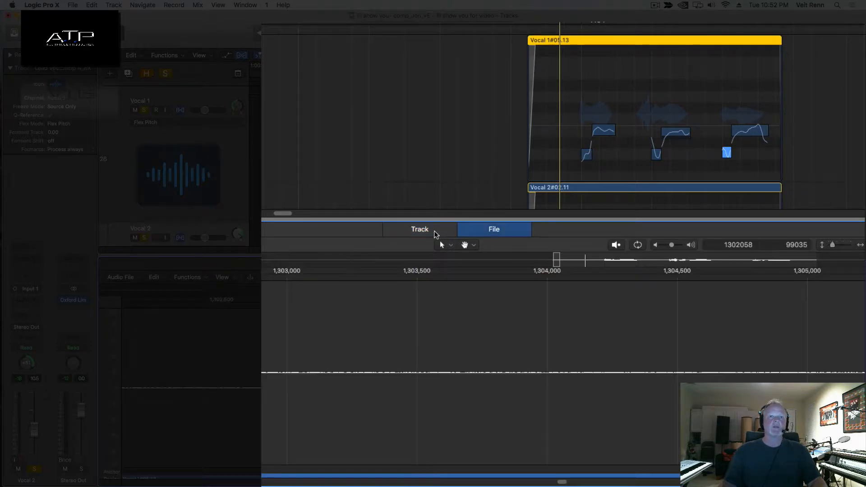
pyautogui.click(433, 231)
pyautogui.click(491, 232)
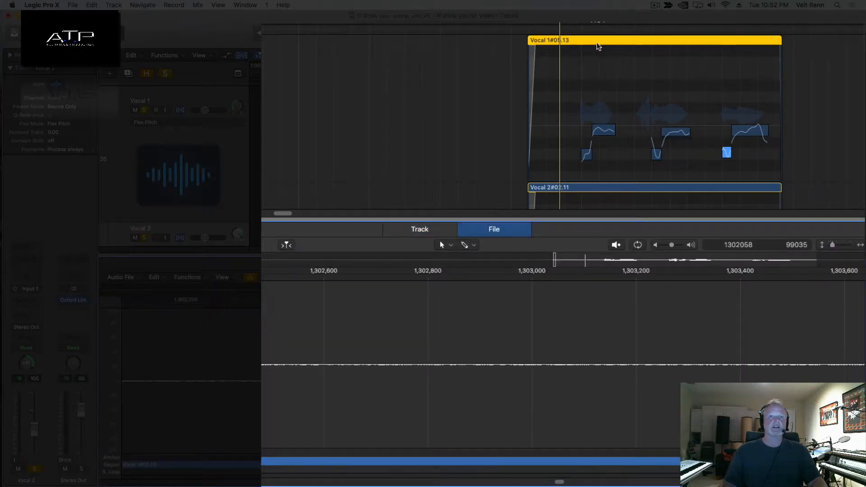
pyautogui.click(596, 41)
pyautogui.press('e')
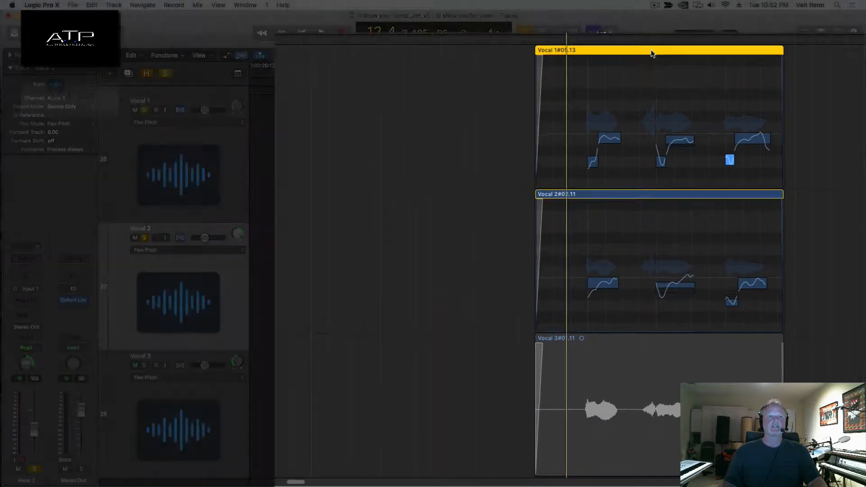
pyautogui.press('e')
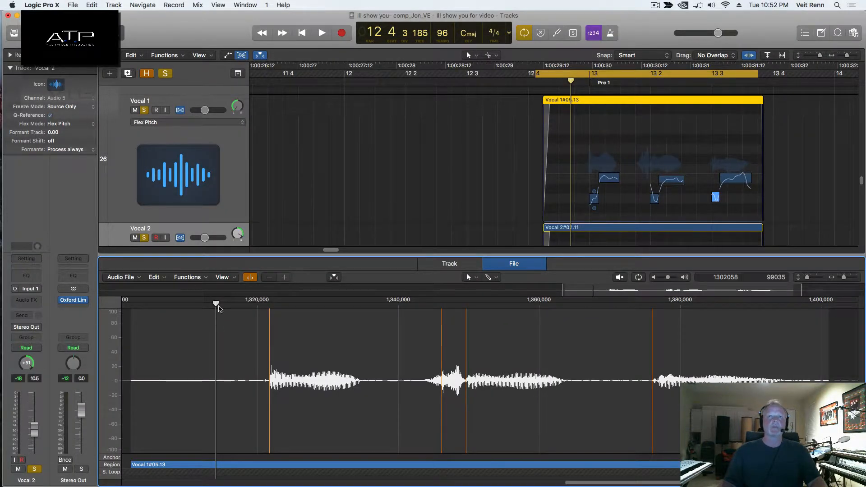
pyautogui.click(431, 266)
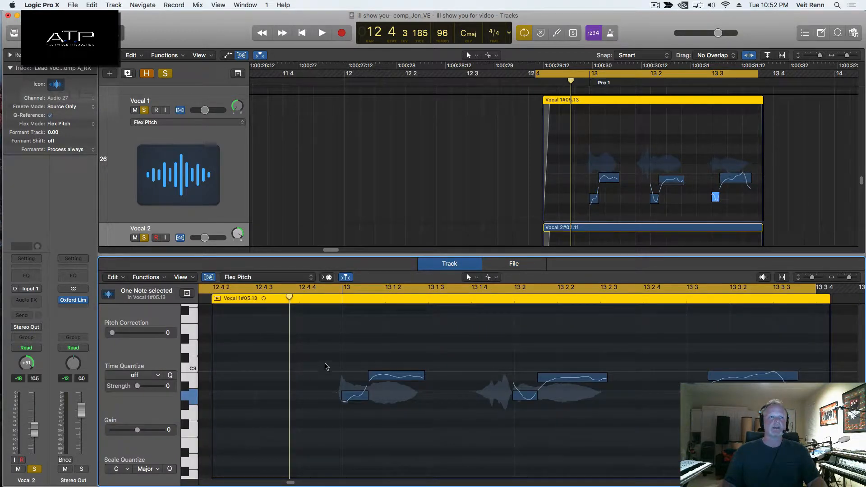
# Set the pitch correction of all six notes in Vocal 1#05.13 to 67 and listen to the loop.
pyautogui.moveTo(340, 355); pyautogui.dragTo(739, 429)
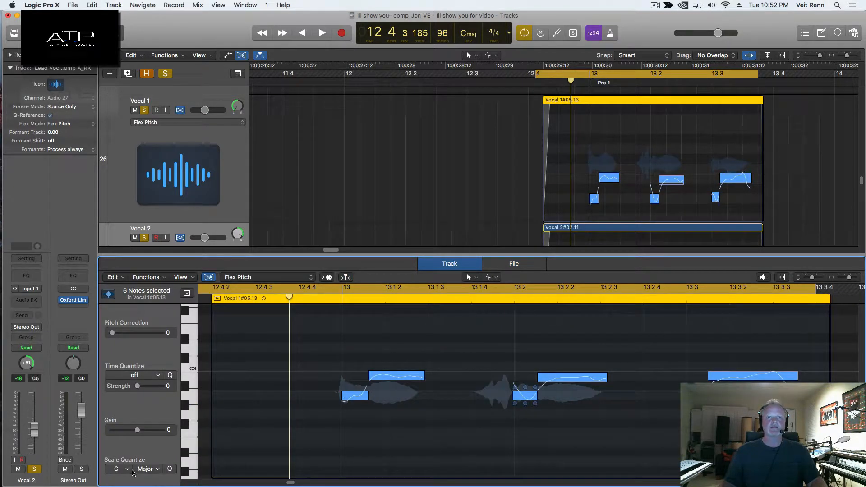
pyautogui.moveTo(112, 333); pyautogui.dragTo(148, 336)
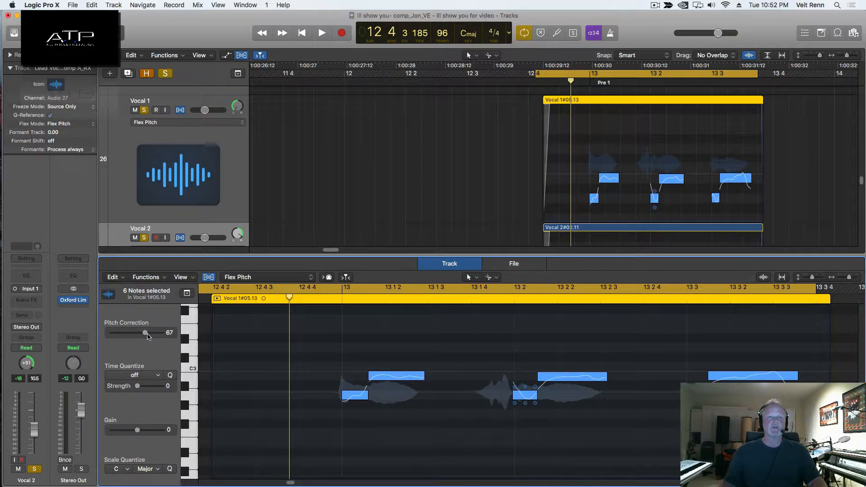
pyautogui.press('space')
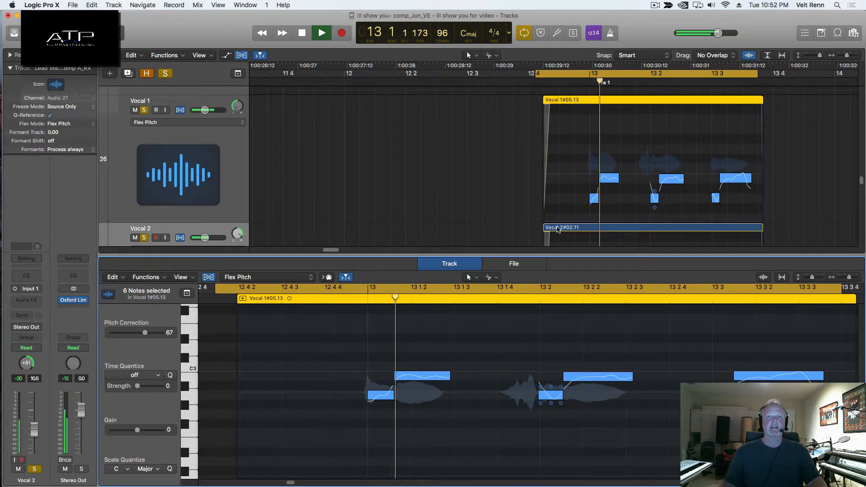
pyautogui.press('space')
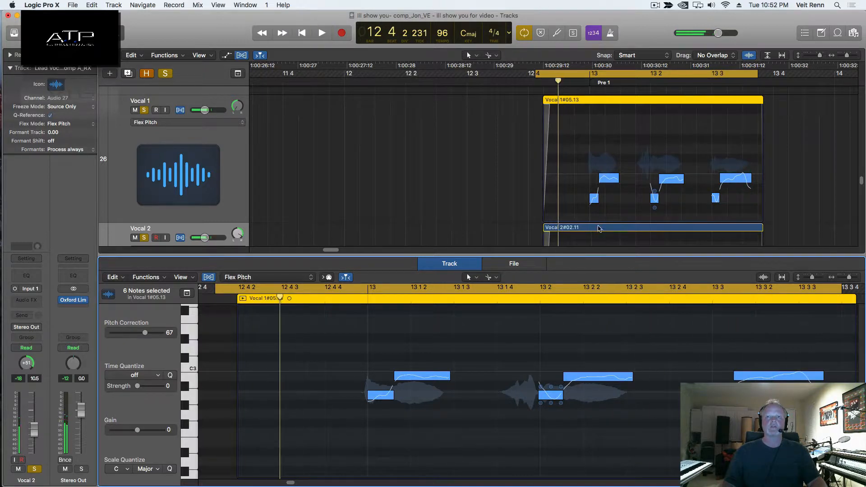
# Shift the six notes of Vocal 1#05.13 slightly later, adjust the end of the last note, and play the loop to check.
pyautogui.scroll(5, 672, 208)
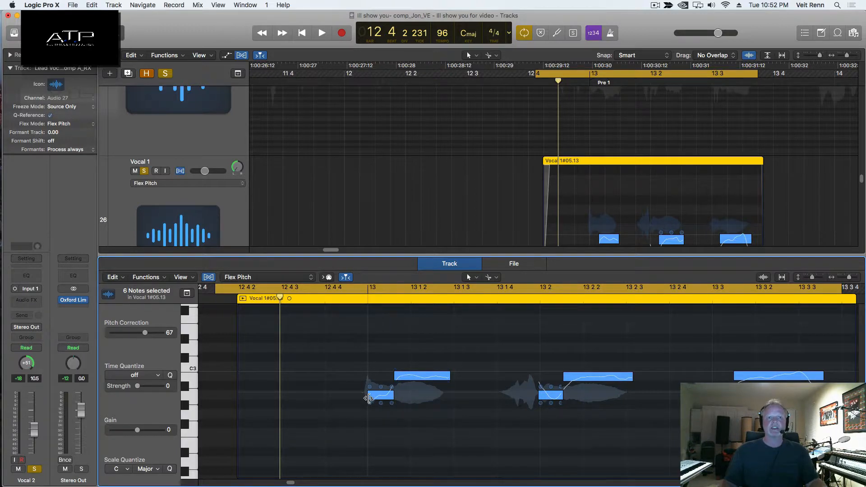
pyautogui.moveTo(369, 398)
pyautogui.mouseDown()
pyautogui.moveTo(422, 400)
pyautogui.moveTo(371, 400)
pyautogui.mouseUp()
pyautogui.moveTo(824, 376); pyautogui.dragTo(830, 376)
pyautogui.press('space')
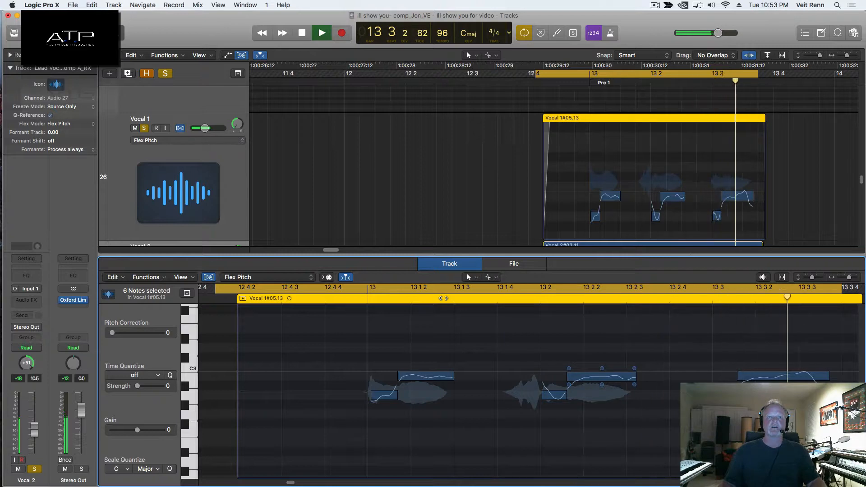
pyautogui.press('space')
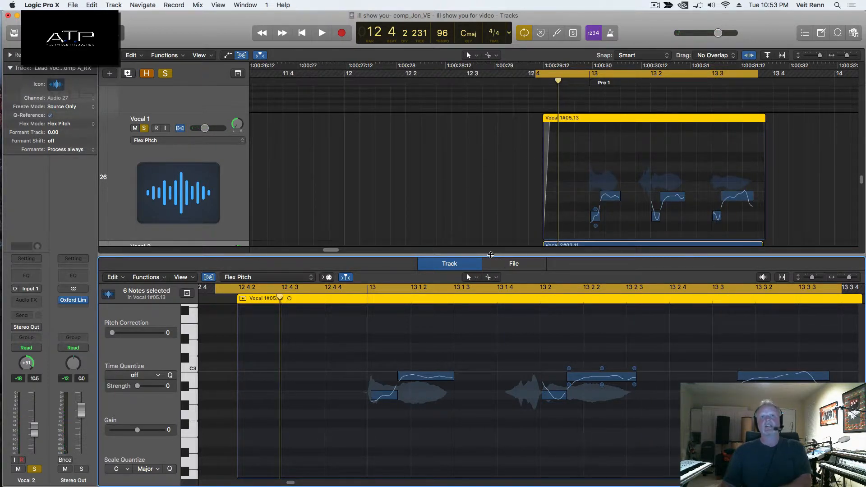
# Close the audio editor and show an overview of the whole arrangement with compact tracks.
pyautogui.press('e')
pyautogui.press('super+Left')
pyautogui.press('super+Left')
pyautogui.press('super+Left')
pyautogui.press('super+Left')
pyautogui.press('super+Up')
pyautogui.press('super+Up')
pyautogui.press('super+Up')
pyautogui.press('super+Up')
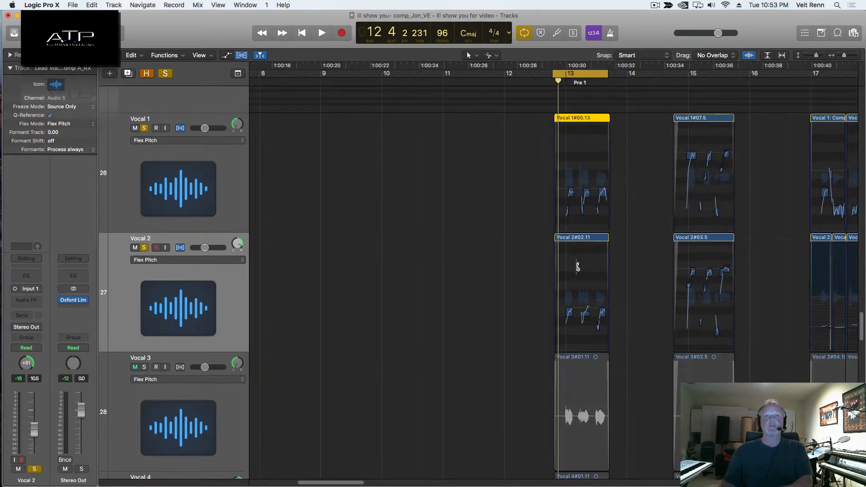
pyautogui.press('super+Left')
pyautogui.press('super+Left')
pyautogui.press('super+Left')
pyautogui.press('super+Up')
pyautogui.press('super+Up')
pyautogui.press('super+Up')
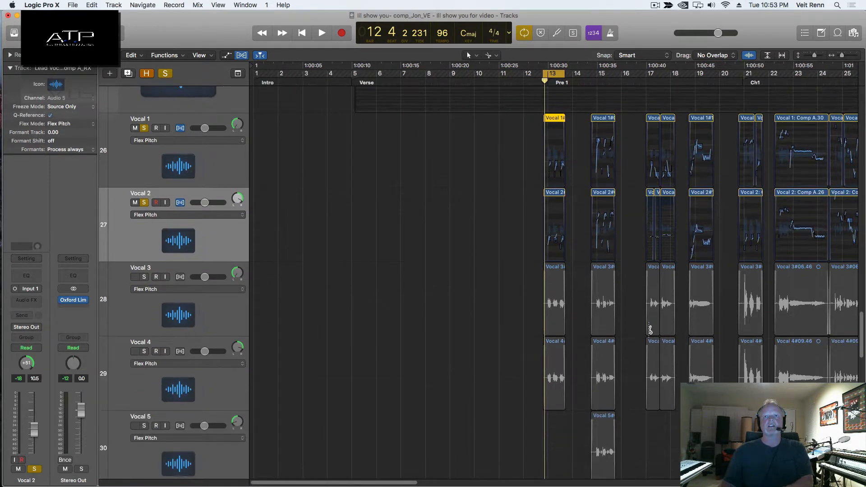
pyautogui.press('super+Up')
pyautogui.press('super+Left')
pyautogui.press('super+Left')
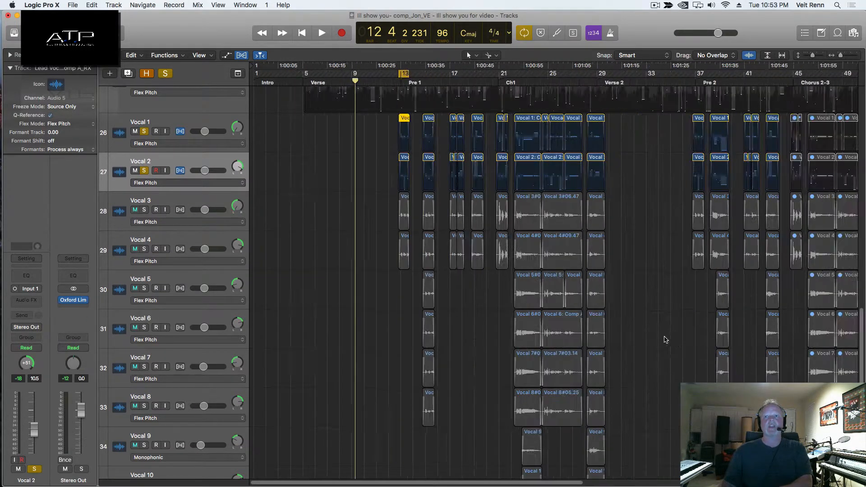
pyautogui.press('super+Right')
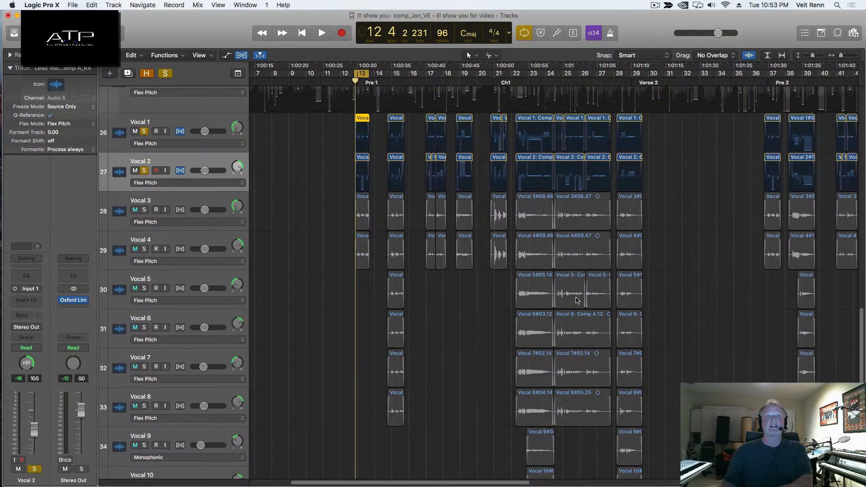
pyautogui.scroll(8, 578, 300)
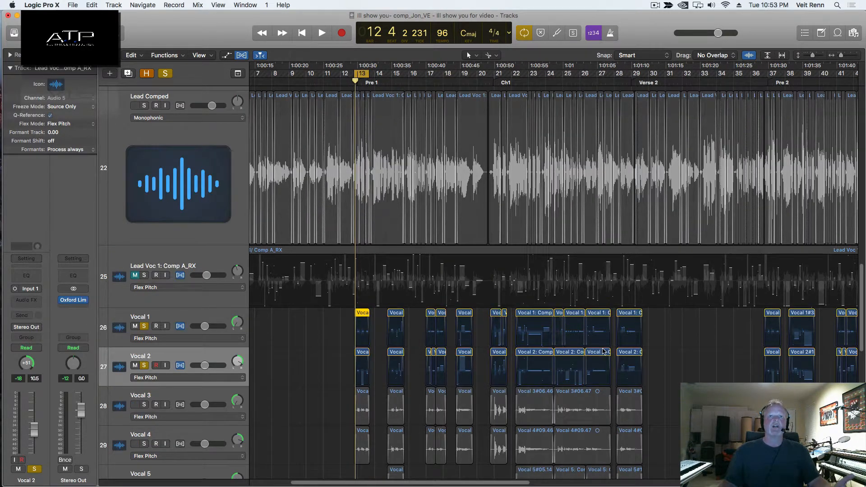
pyautogui.press('super+Up')
pyautogui.press('super+Left')
pyautogui.press('super+Left')
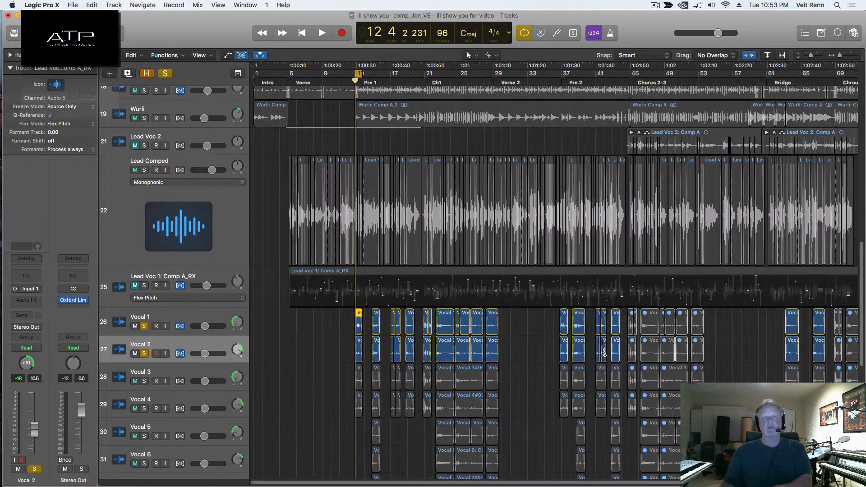
pyautogui.press('super+Up')
pyautogui.press('super+Up')
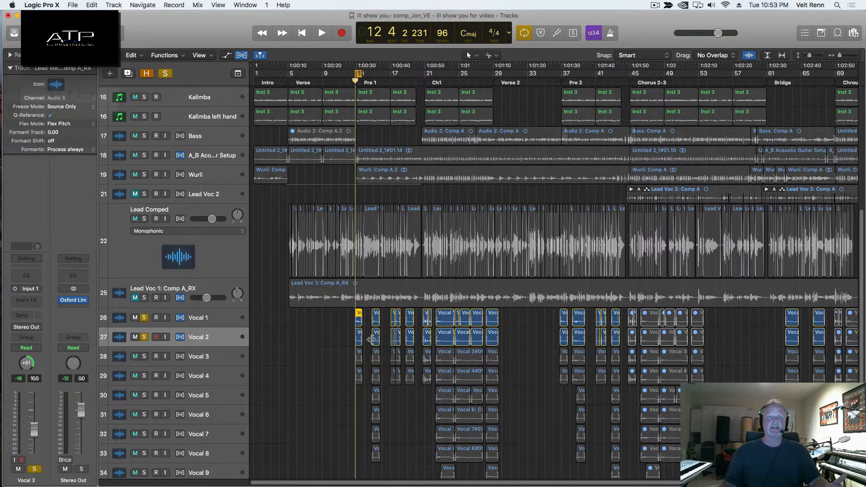
# Select the Lead Voc 1: Comp A_RX track and look over the backing vocal tracks beneath it.
pyautogui.click(222, 291)
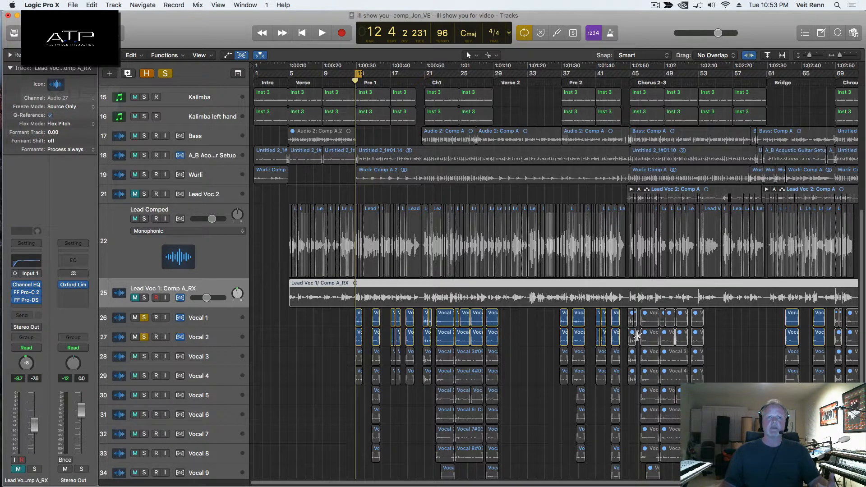
pyautogui.scroll(-10, 533, 320)
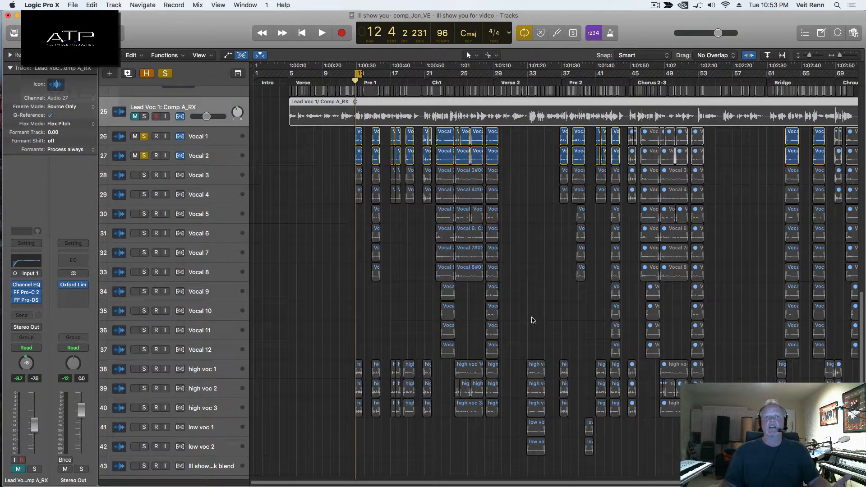
pyautogui.scroll(10, 533, 320)
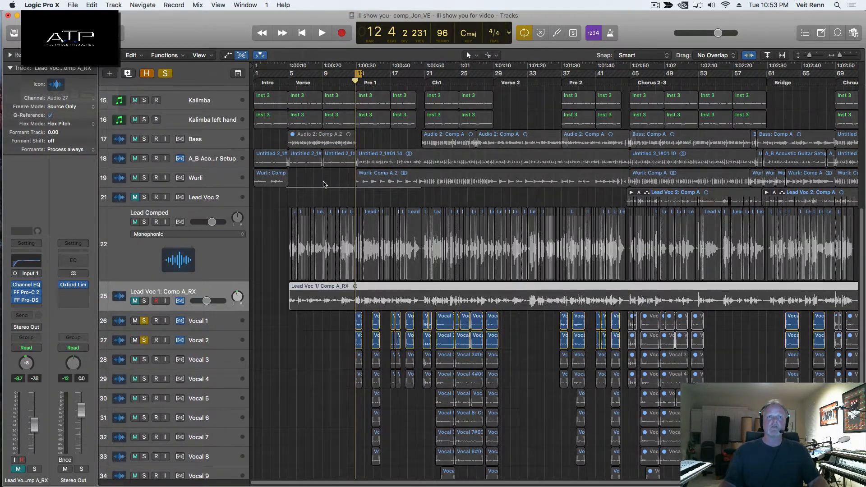
# Reveal the hidden tracks, select the Lead Comped track on track 22, and look through the Lead Voc 1 takes.
pyautogui.press('h')
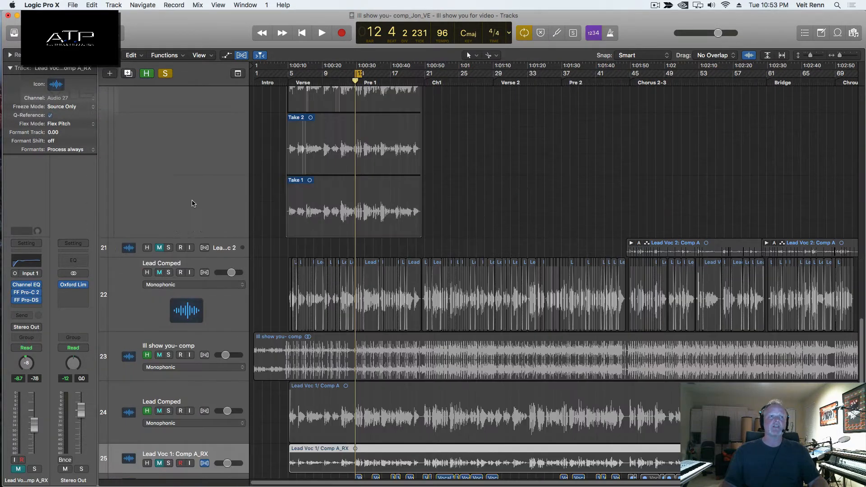
pyautogui.scroll(-3, 322, 267)
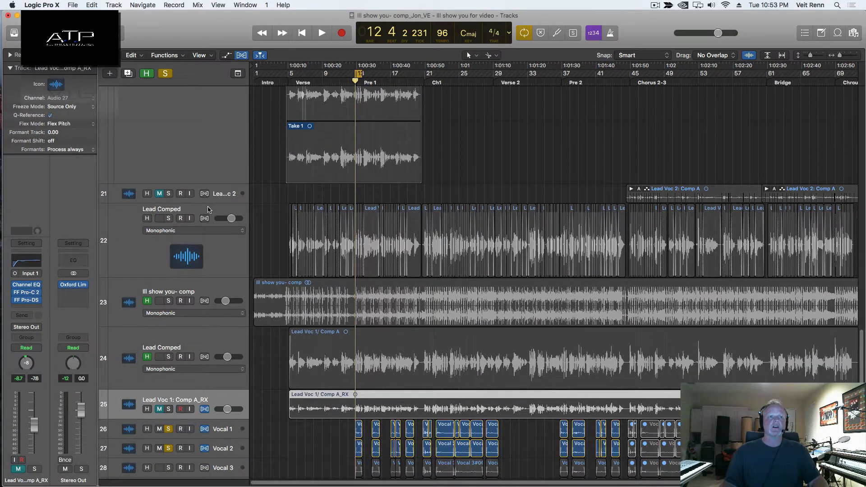
pyautogui.click(208, 210)
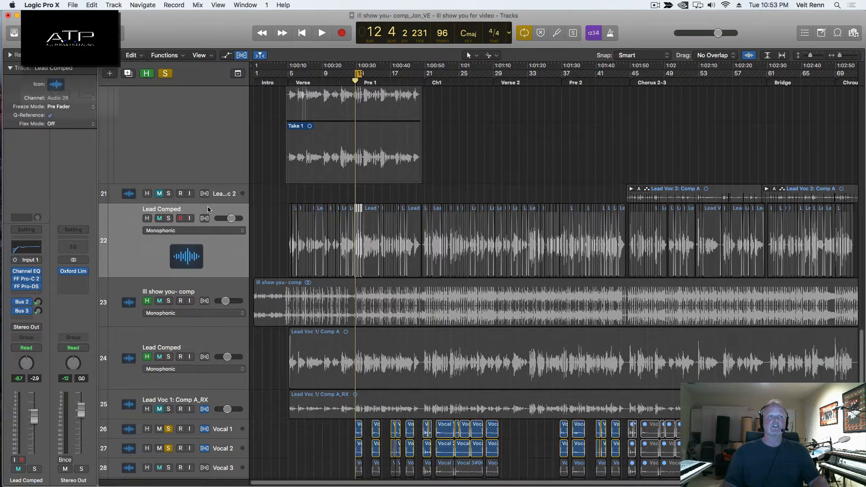
pyautogui.scroll(10, 366, 98)
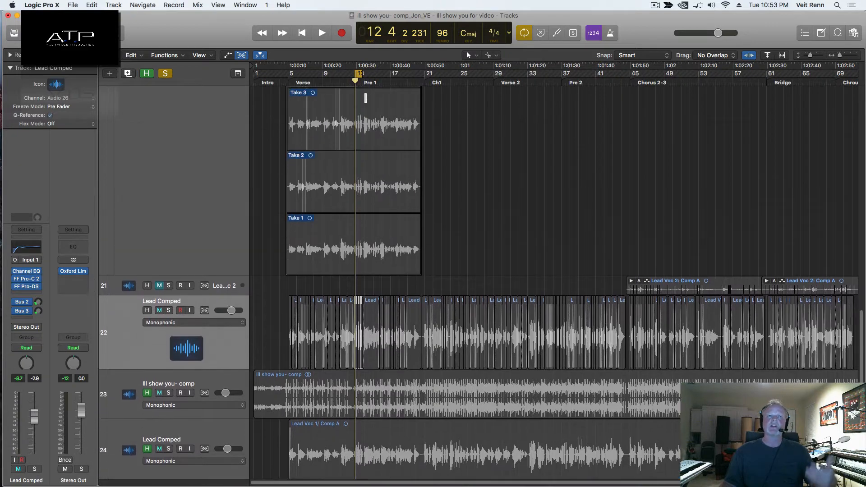
pyautogui.scroll(10, 360, 156)
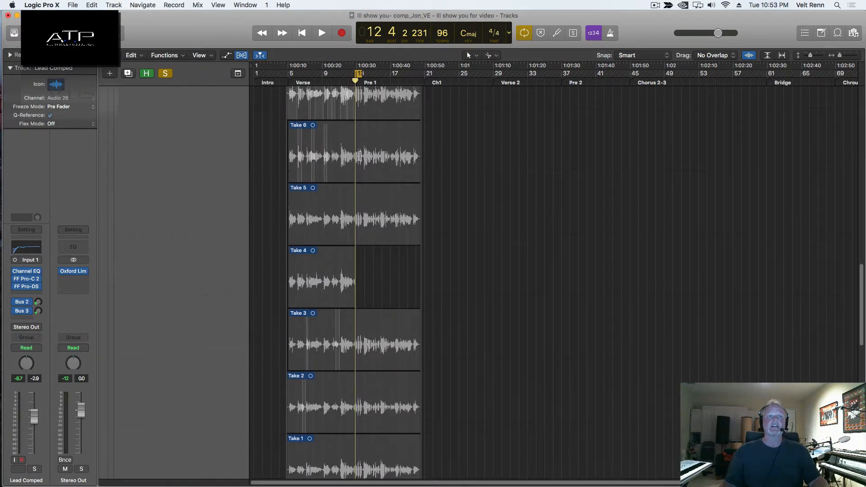
pyautogui.scroll(8, 360, 157)
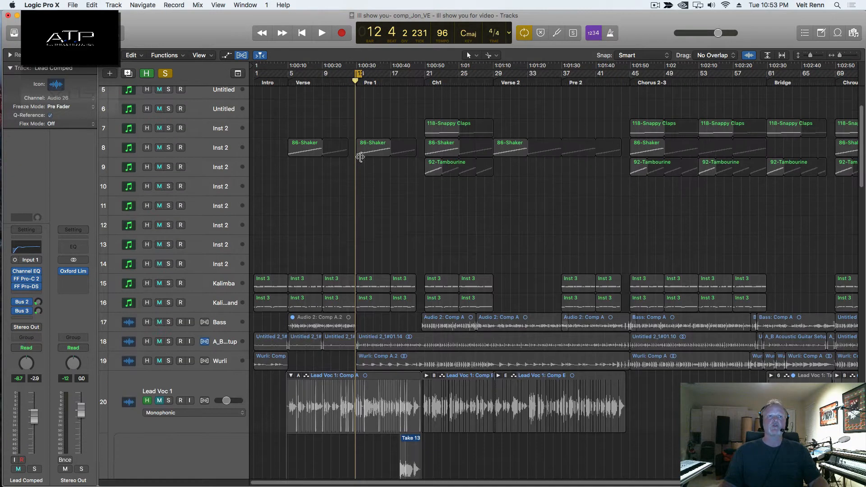
# Inspect the comp options of the first Lead Voc 1 take folder without choosing any, and review its takes down to Lead Comped.
pyautogui.click(299, 376)
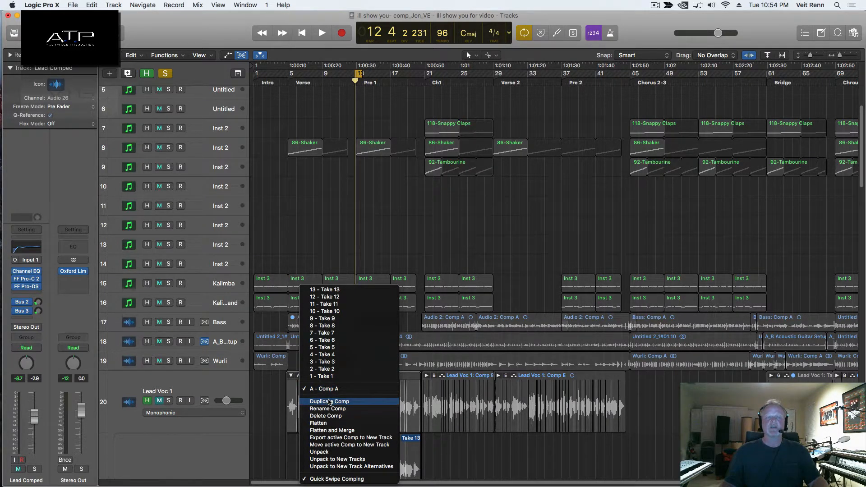
pyautogui.click(276, 403)
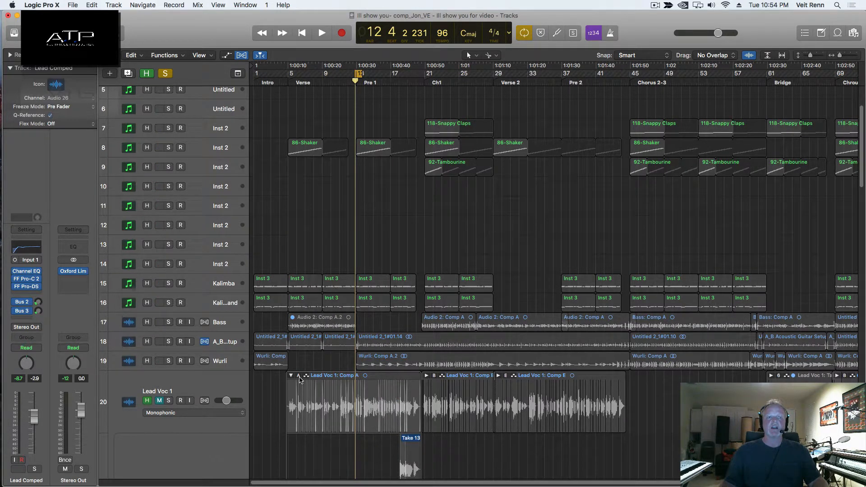
pyautogui.scroll(-10, 299, 380)
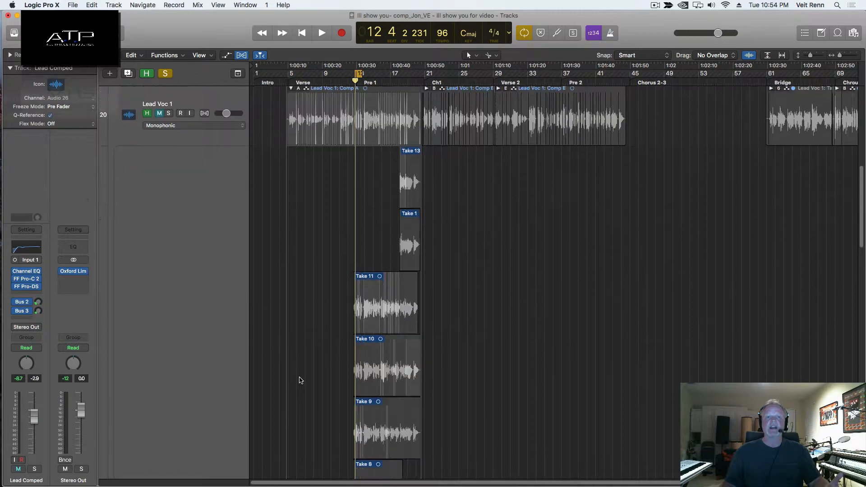
pyautogui.scroll(-15, 300, 380)
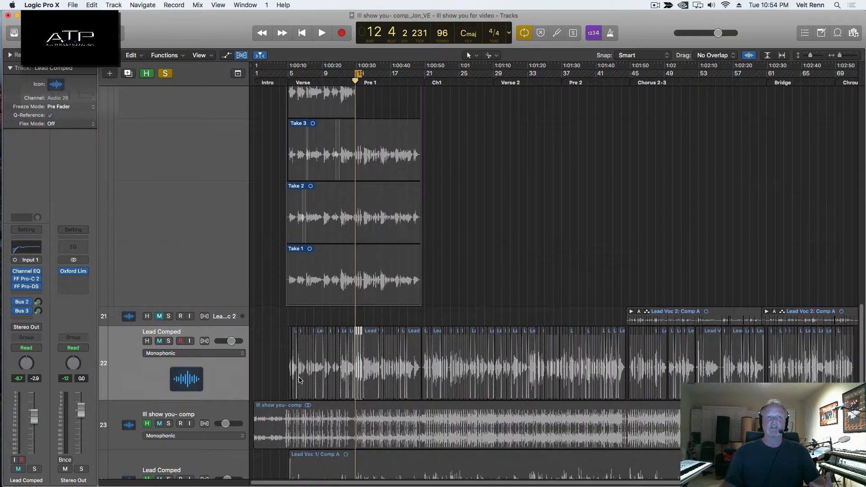
pyautogui.hotkey('ctrl', 'm')
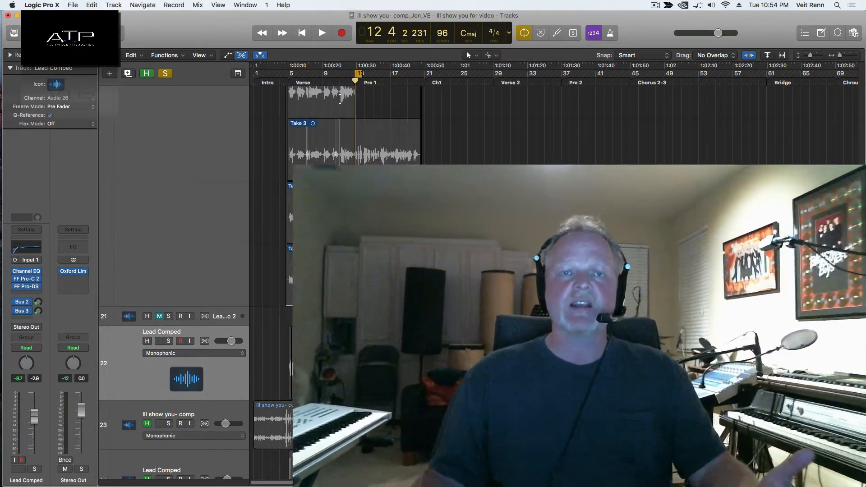